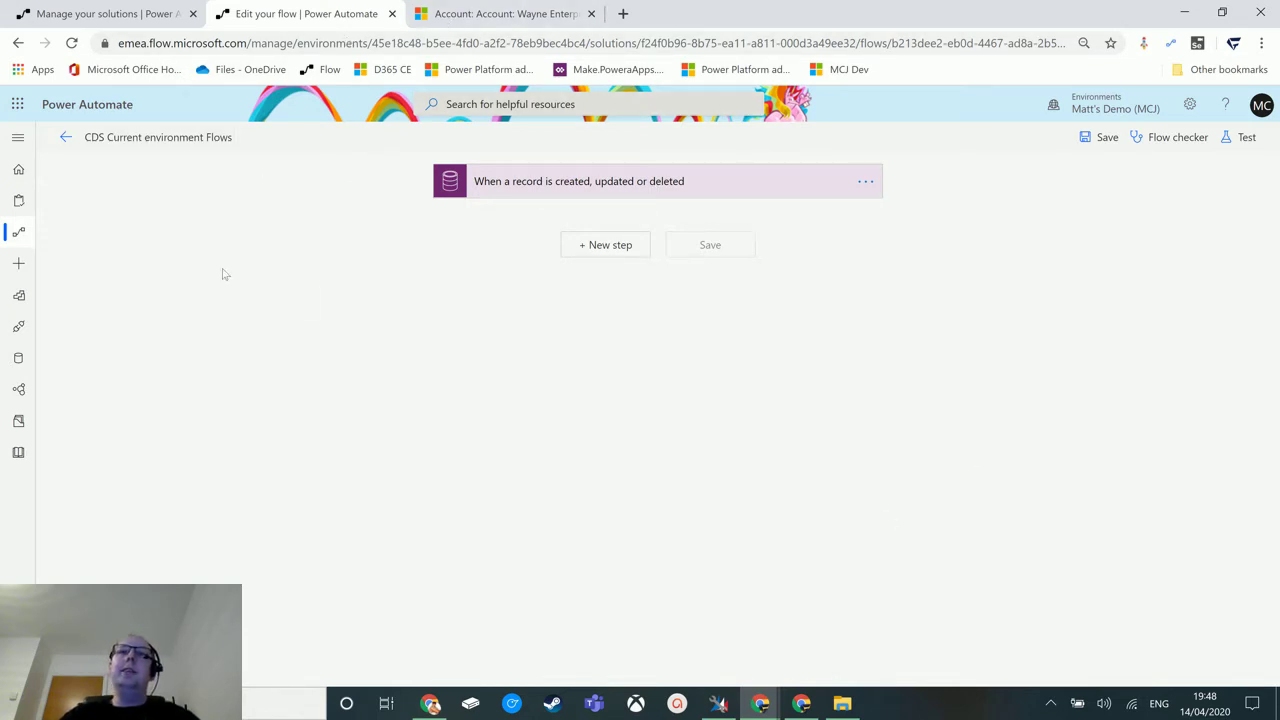
Add a Common Data Service (current environment) 'Get a record' action after the trigger
{"action": "left_click", "coordinate": [795, 192]}
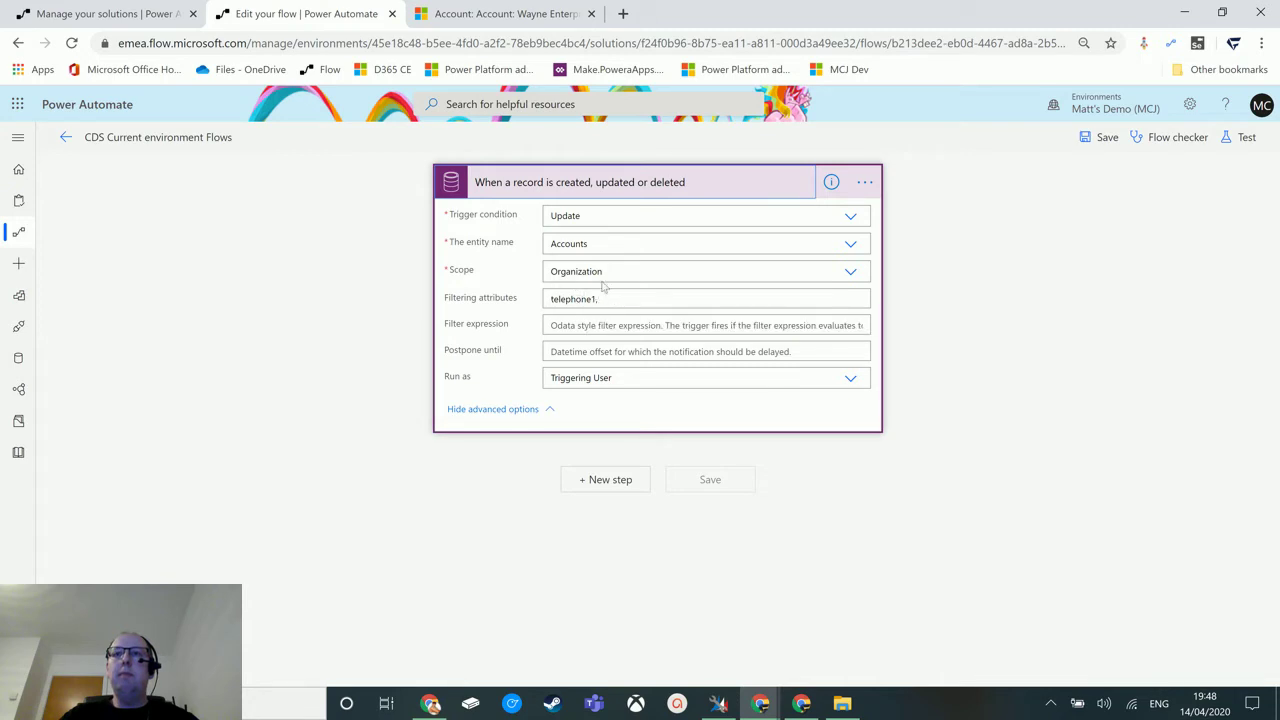
{"action": "left_click", "coordinate": [788, 192]}
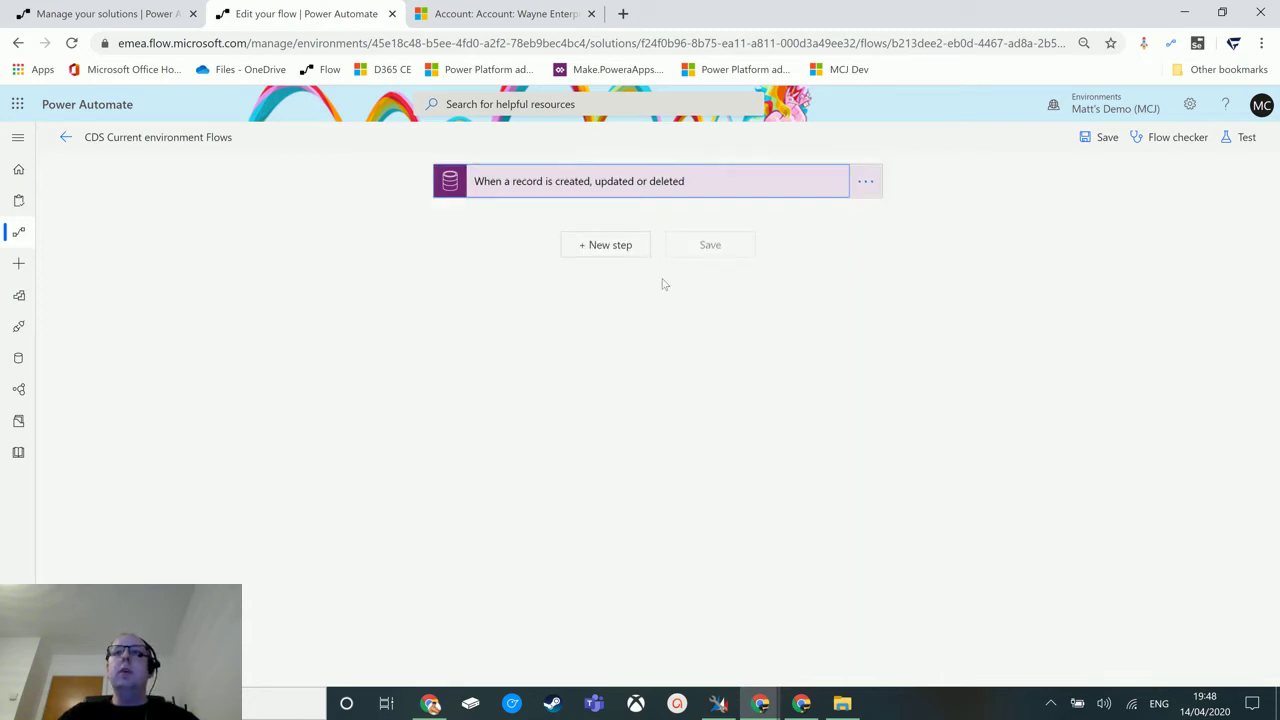
{"action": "left_click", "coordinate": [610, 245]}
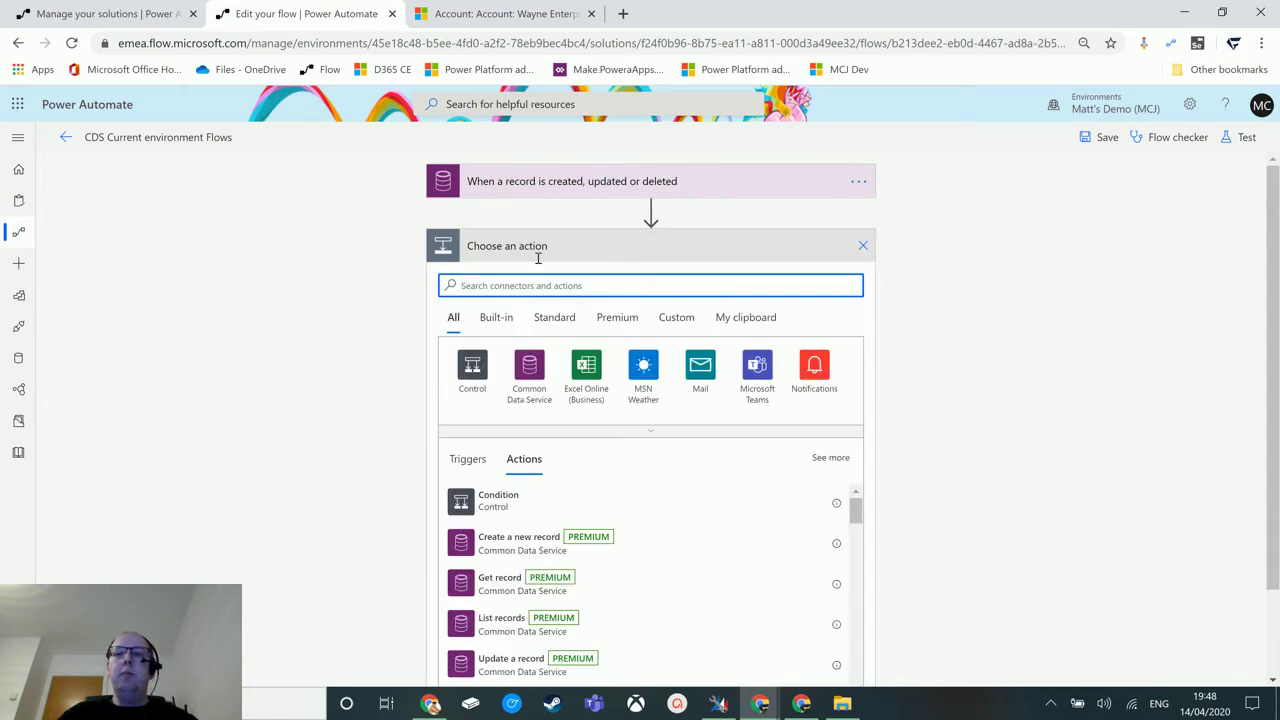
{"action": "type", "text": "common da"}
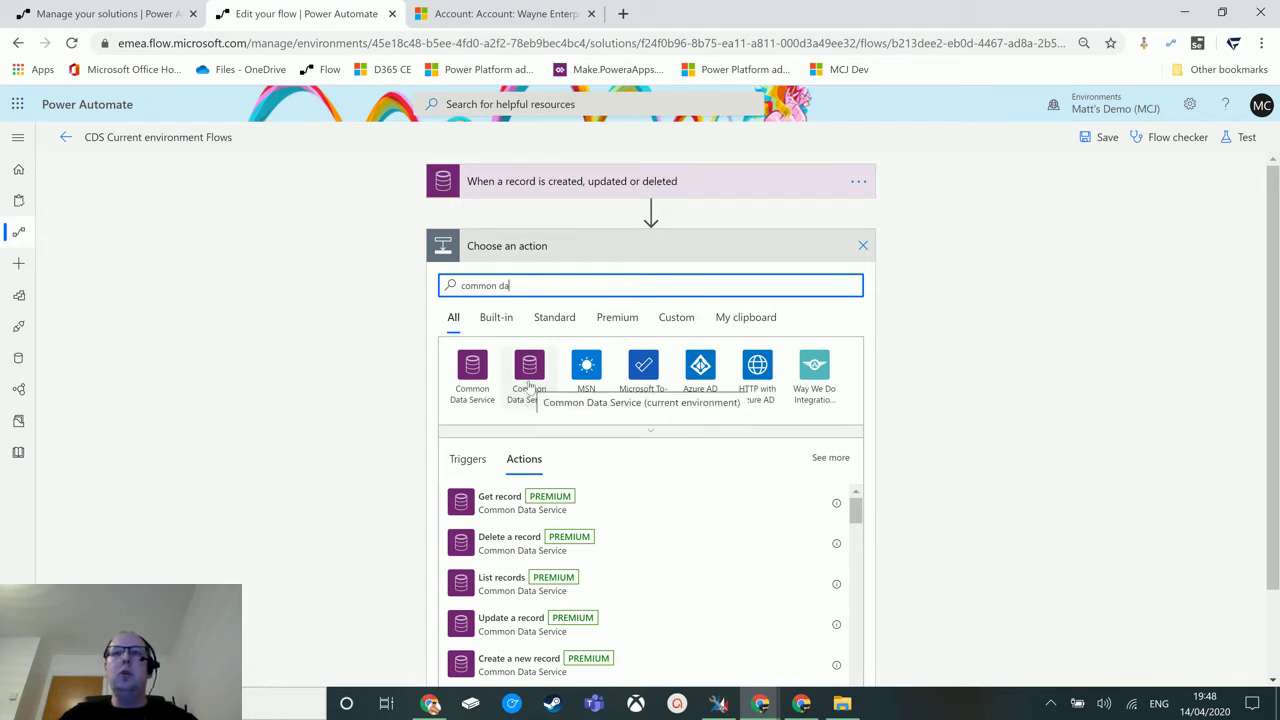
{"action": "left_click", "coordinate": [529, 375]}
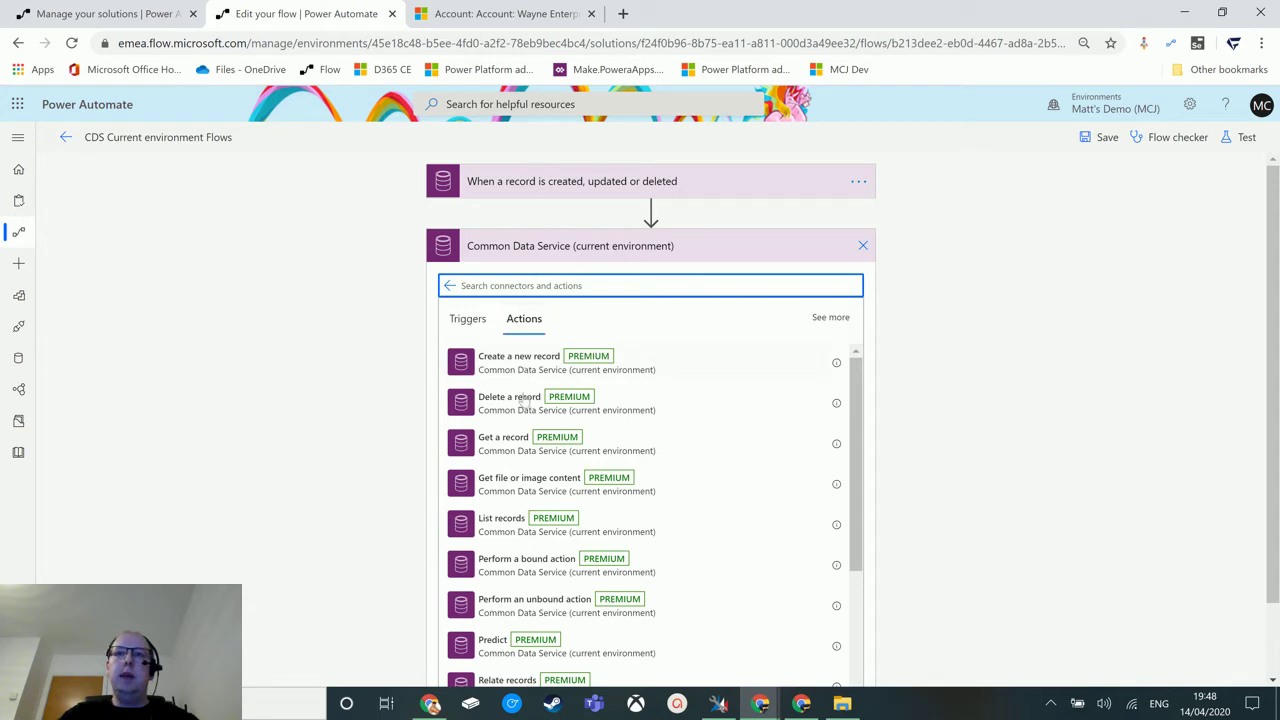
{"action": "left_click", "coordinate": [530, 450]}
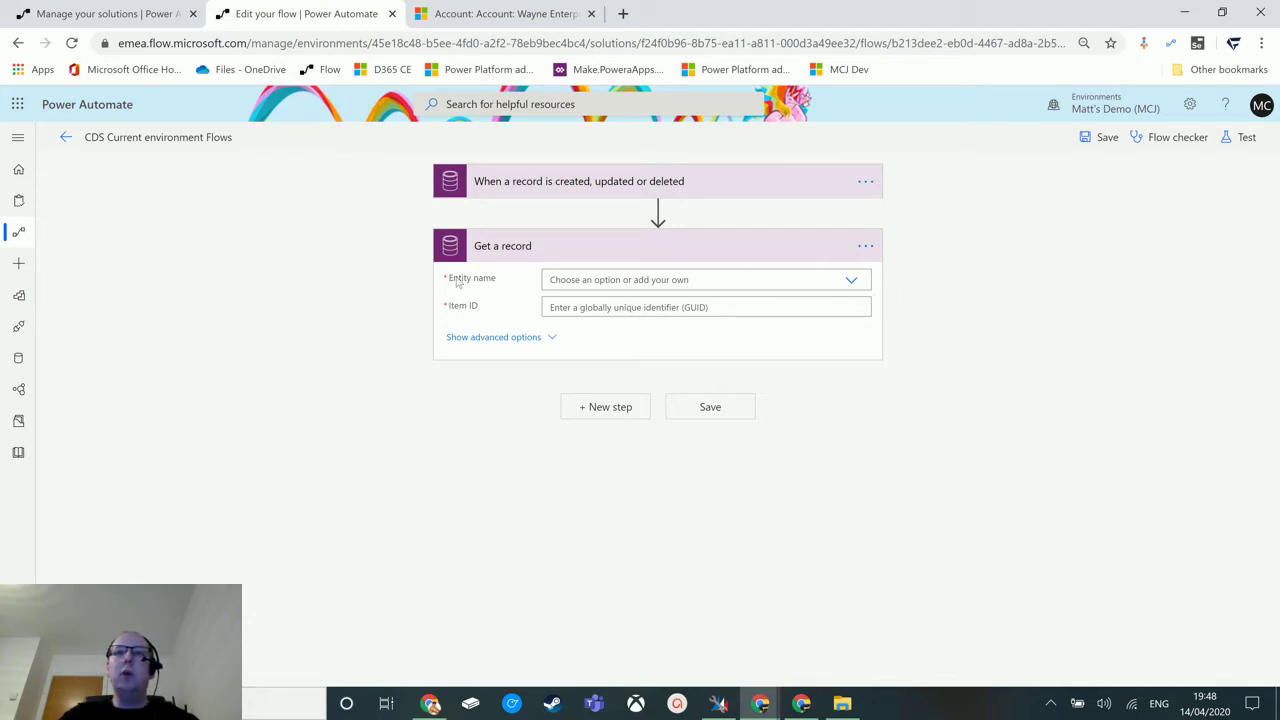
Show the step's advanced options and set Entity name to Contacts
{"action": "left_click", "coordinate": [507, 341]}
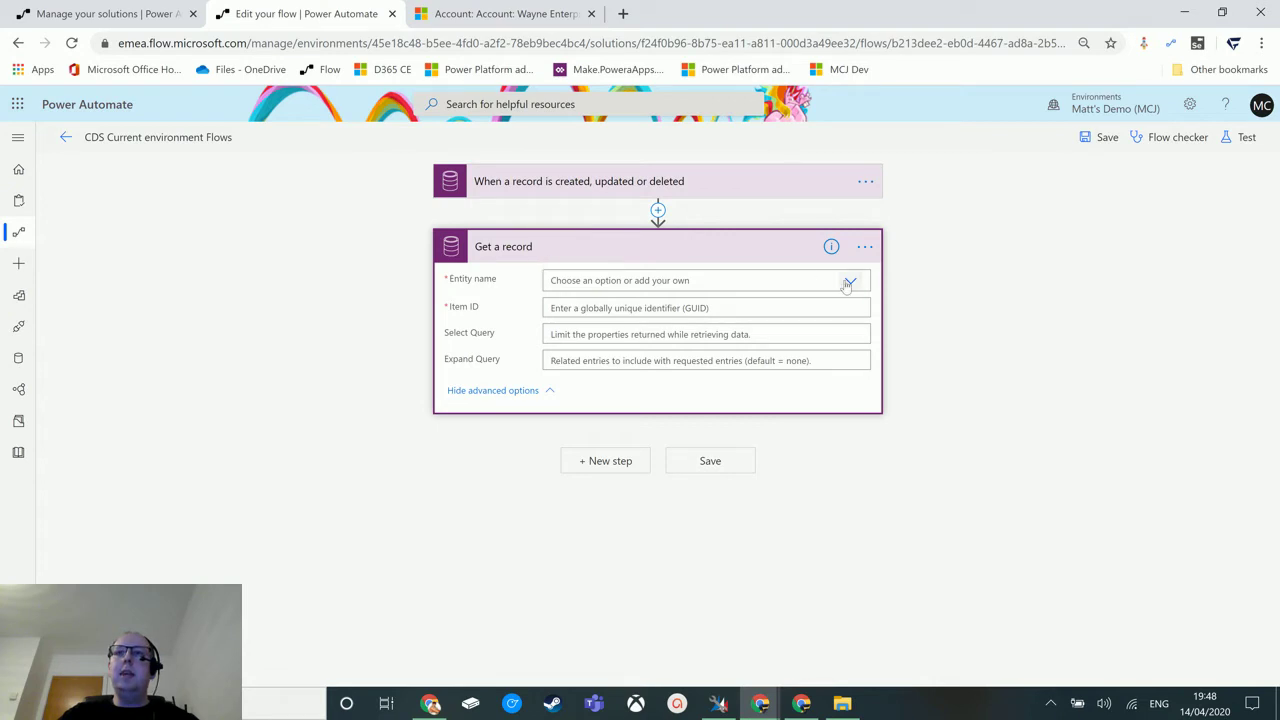
{"action": "left_click", "coordinate": [793, 284]}
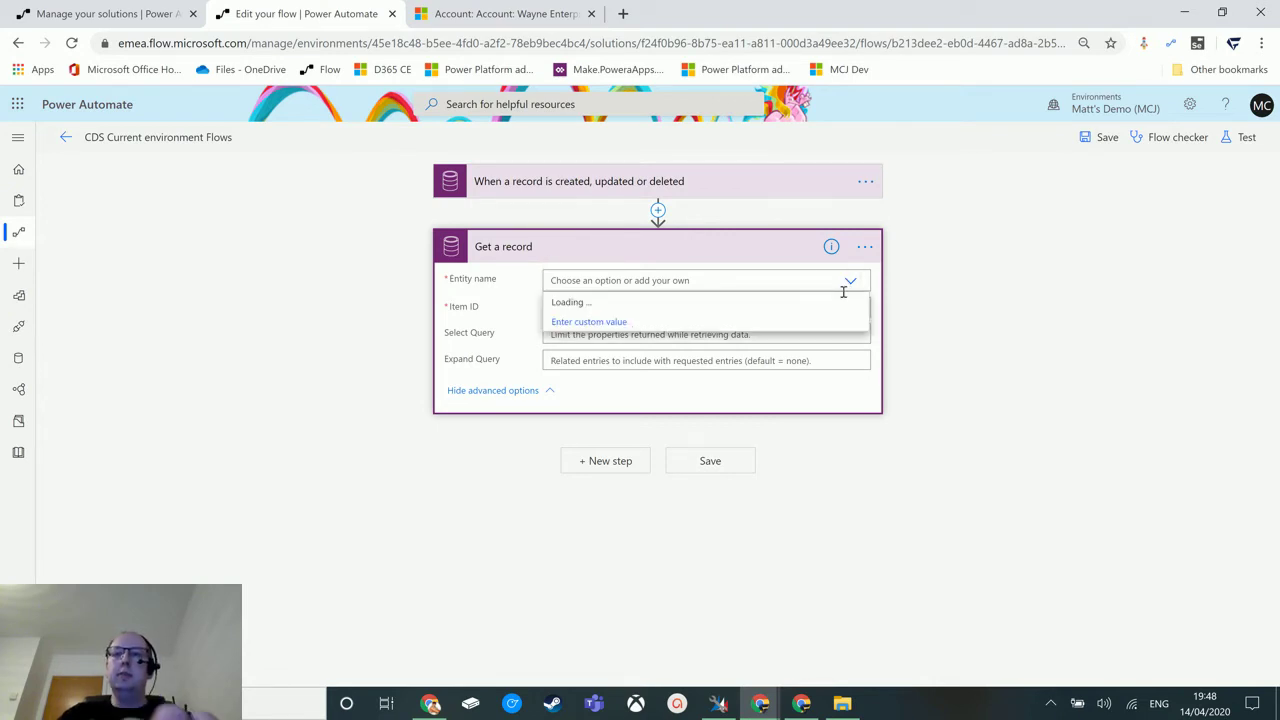
{"action": "type", "text": "contacts"}
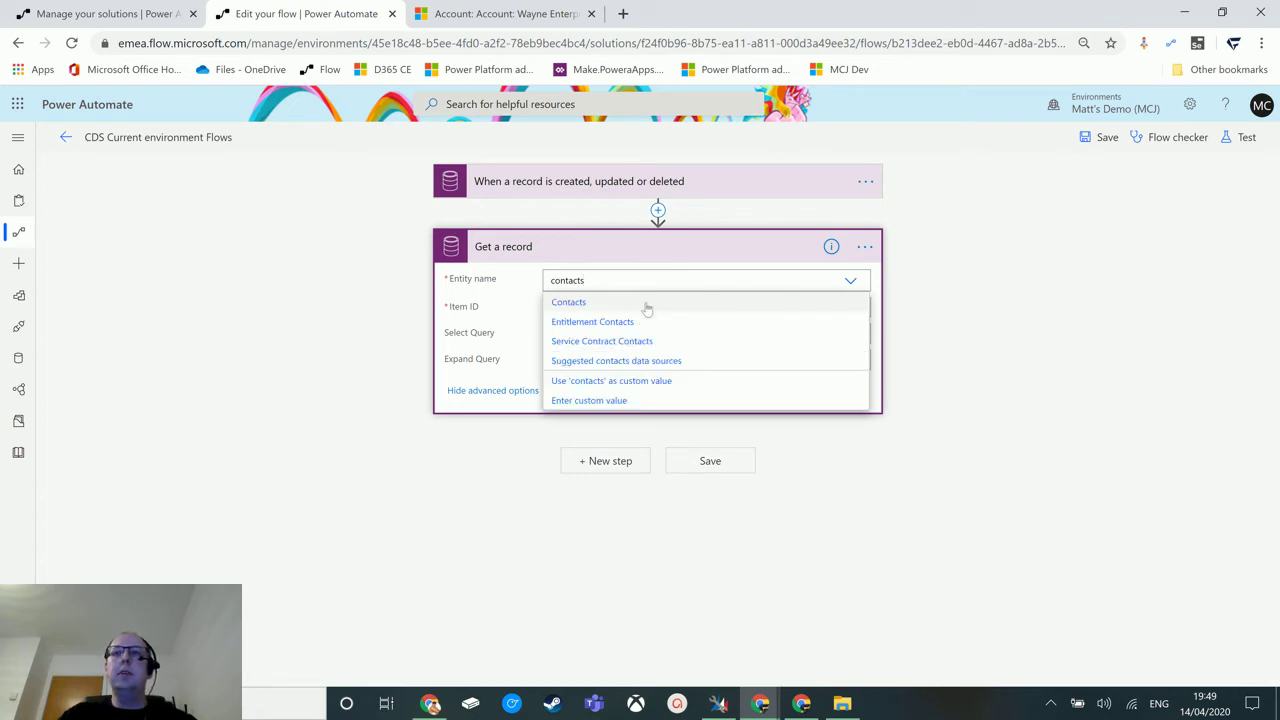
{"action": "left_click", "coordinate": [637, 303]}
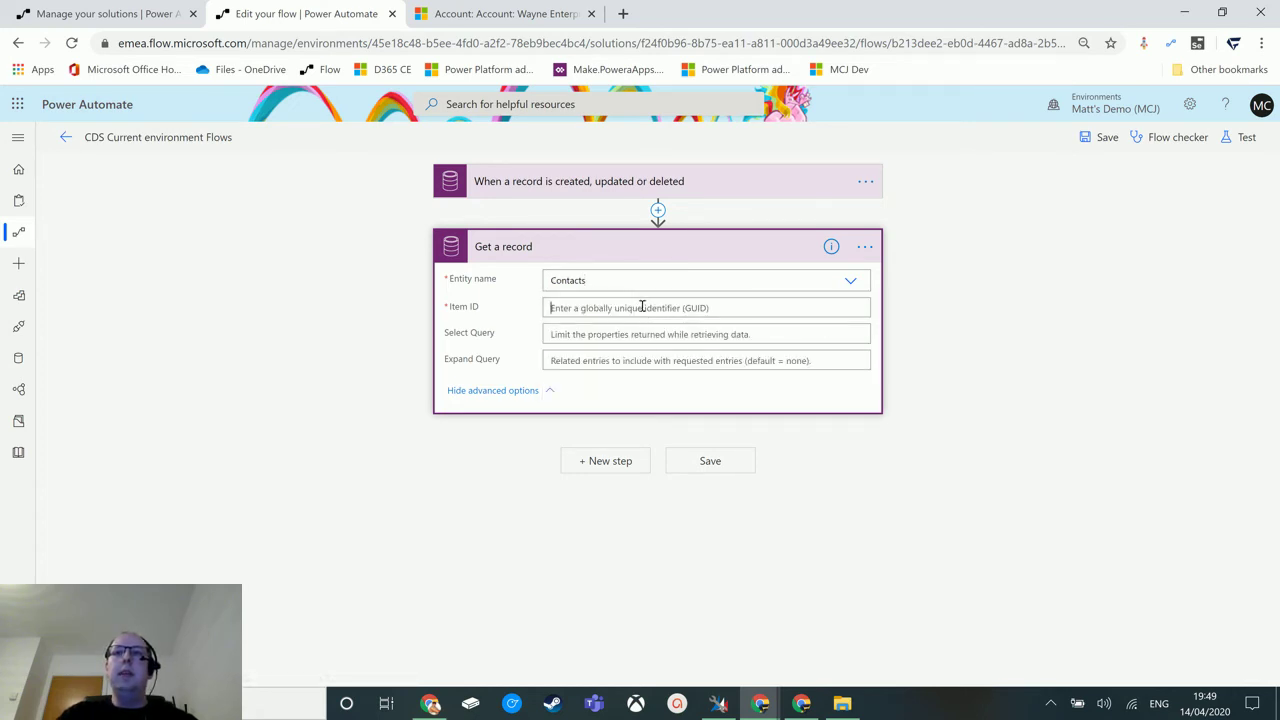
Set Item ID to the trigger's Primary Contact (Value) dynamic content
{"action": "left_click", "coordinate": [644, 308]}
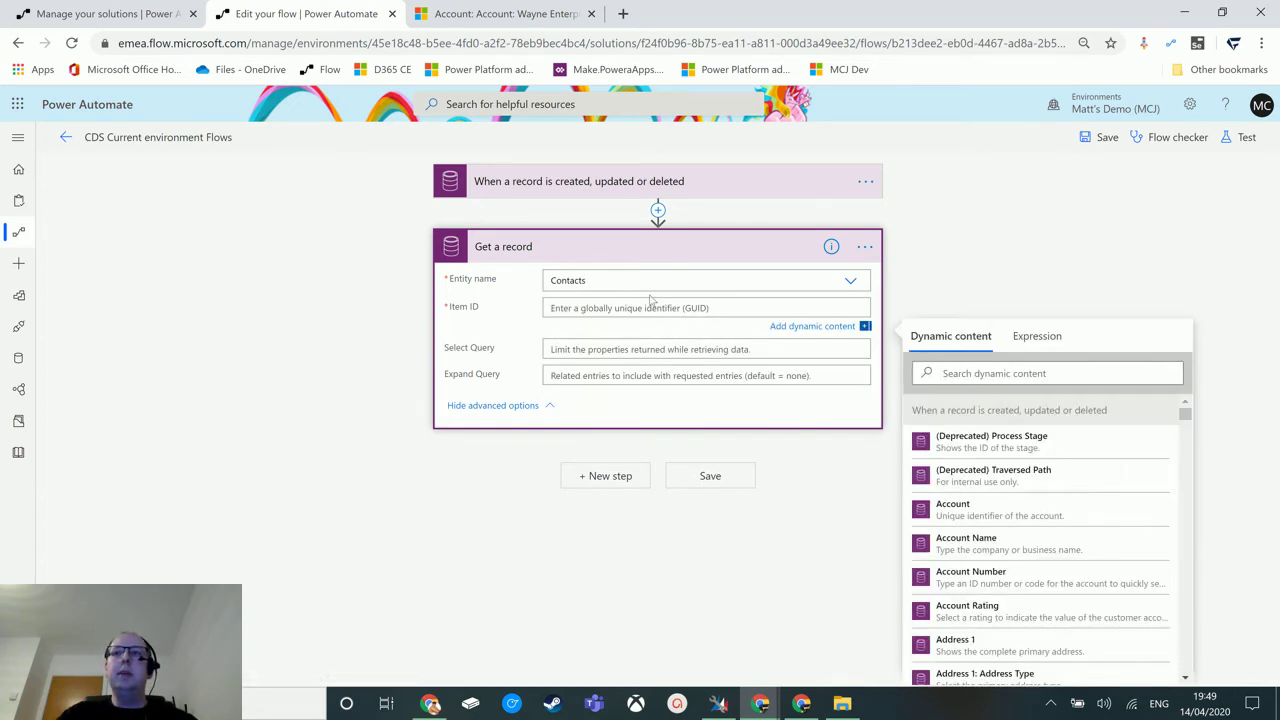
{"action": "left_click", "coordinate": [1075, 376]}
{"action": "type", "text": "primar"}
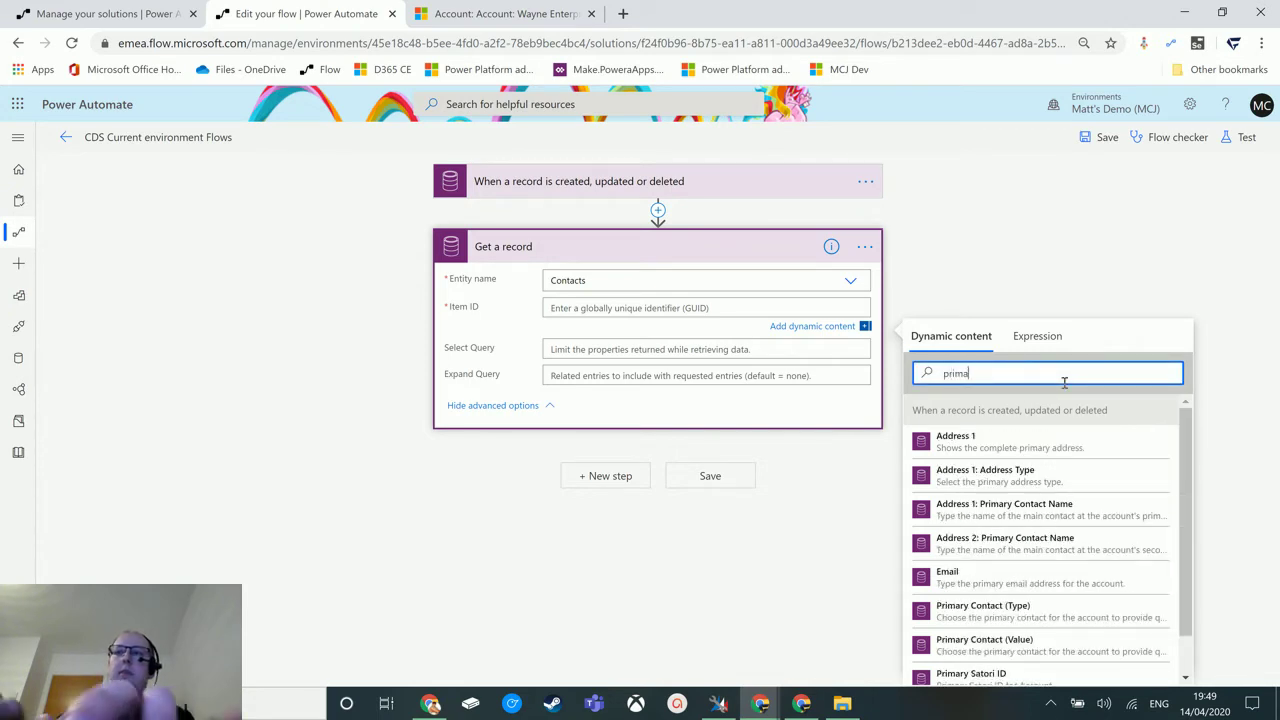
{"action": "left_click", "coordinate": [1007, 645]}
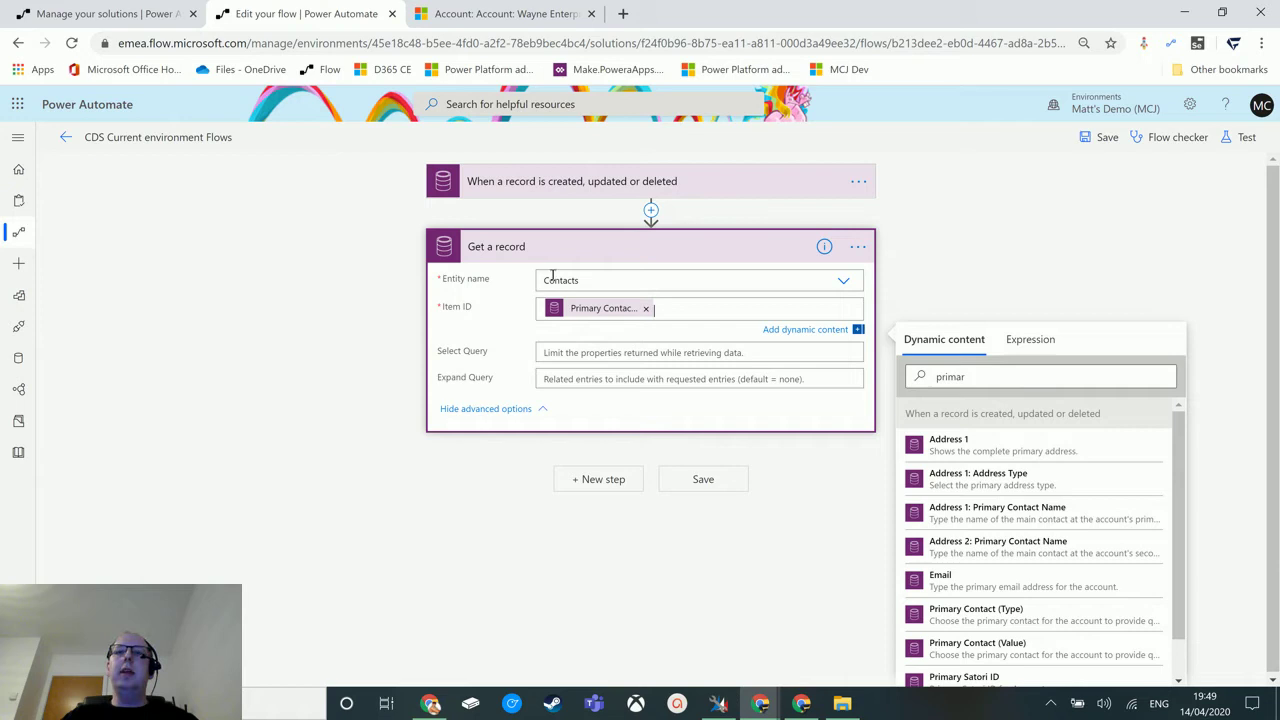
{"action": "left_click", "coordinate": [569, 353]}
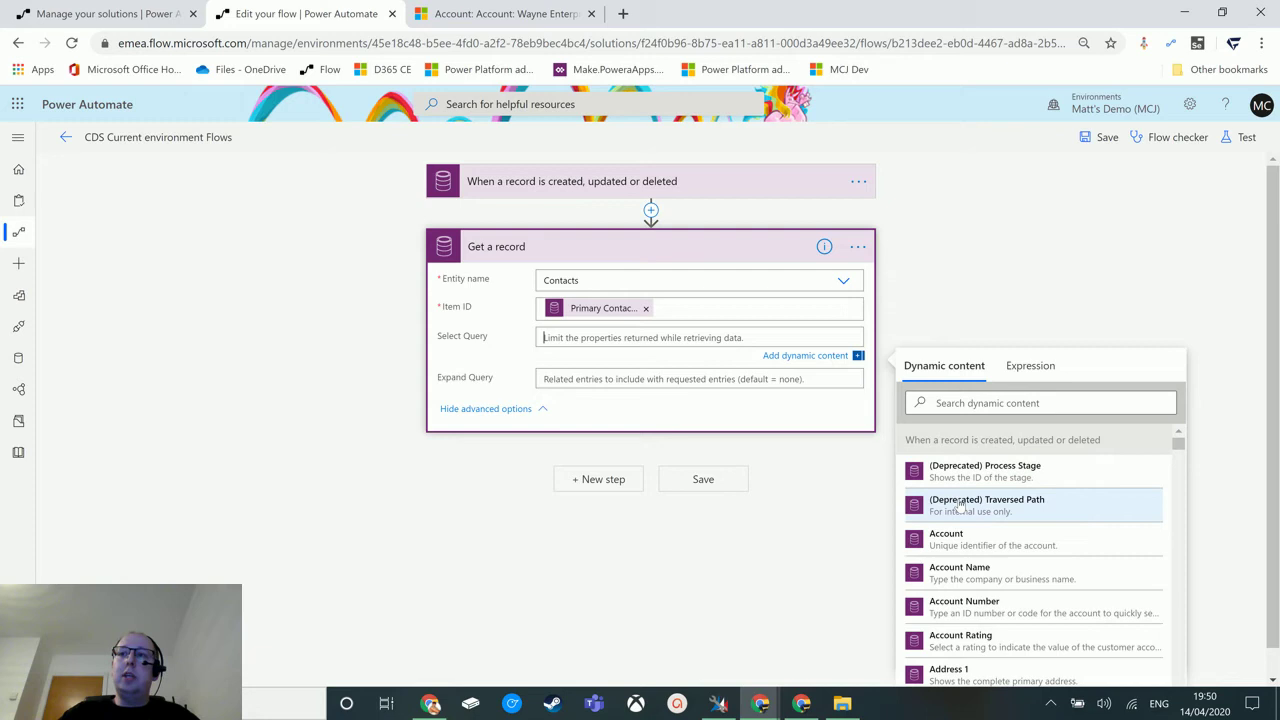
{"action": "scroll", "coordinate": [1070, 520], "scroll_direction": "down", "scroll_amount": 1}
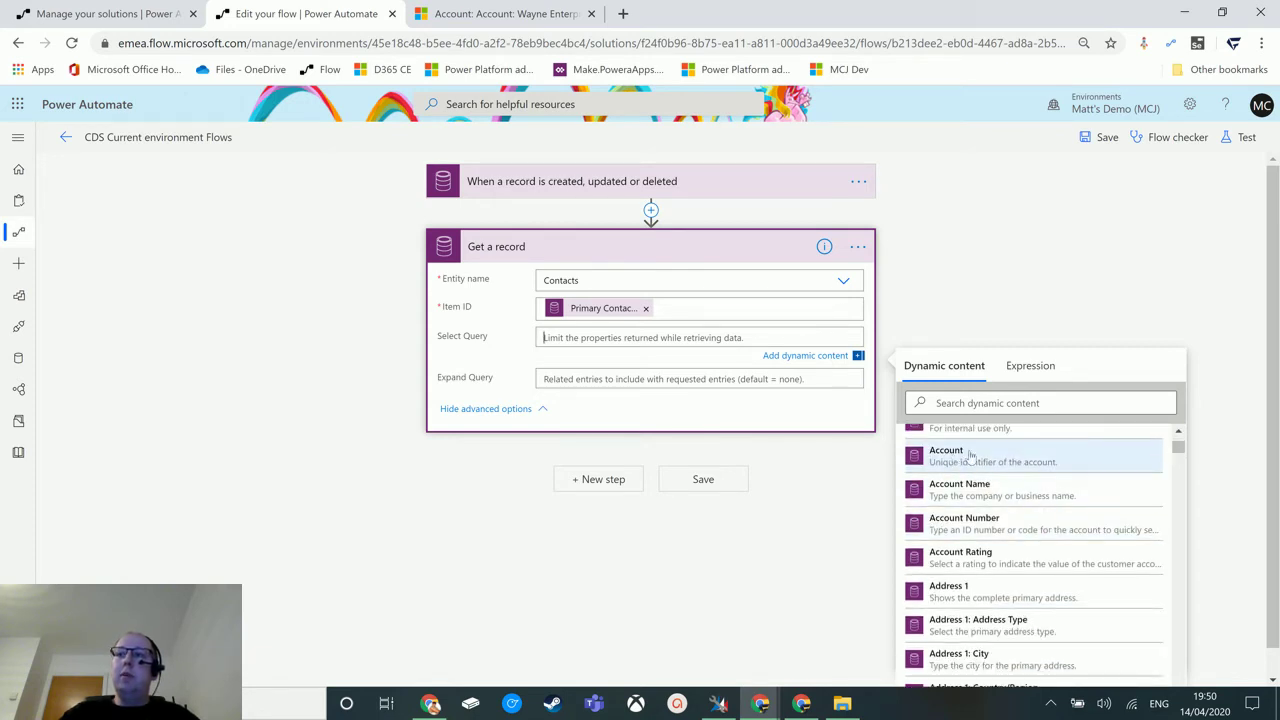
{"action": "scroll", "coordinate": [1050, 495], "scroll_direction": "down", "scroll_amount": 1}
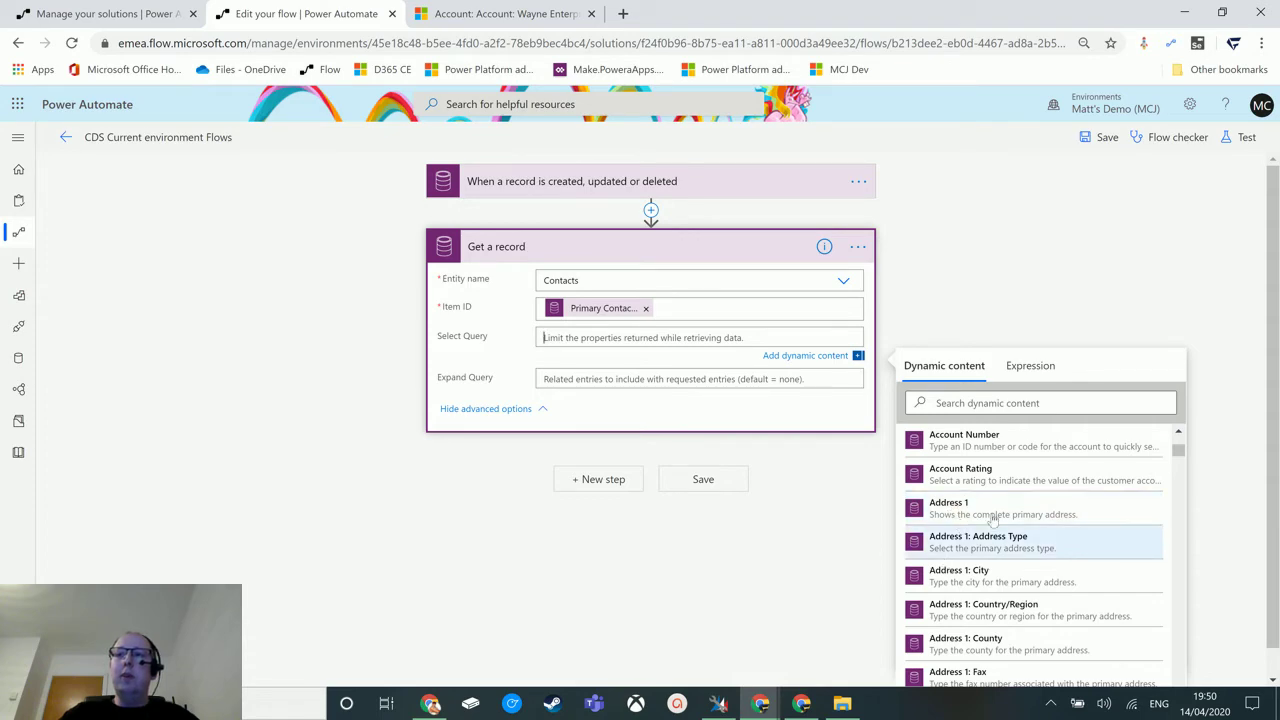
{"action": "scroll", "coordinate": [1000, 548], "scroll_direction": "down", "scroll_amount": 3}
{"action": "scroll", "coordinate": [1000, 548], "scroll_direction": "down", "scroll_amount": 9}
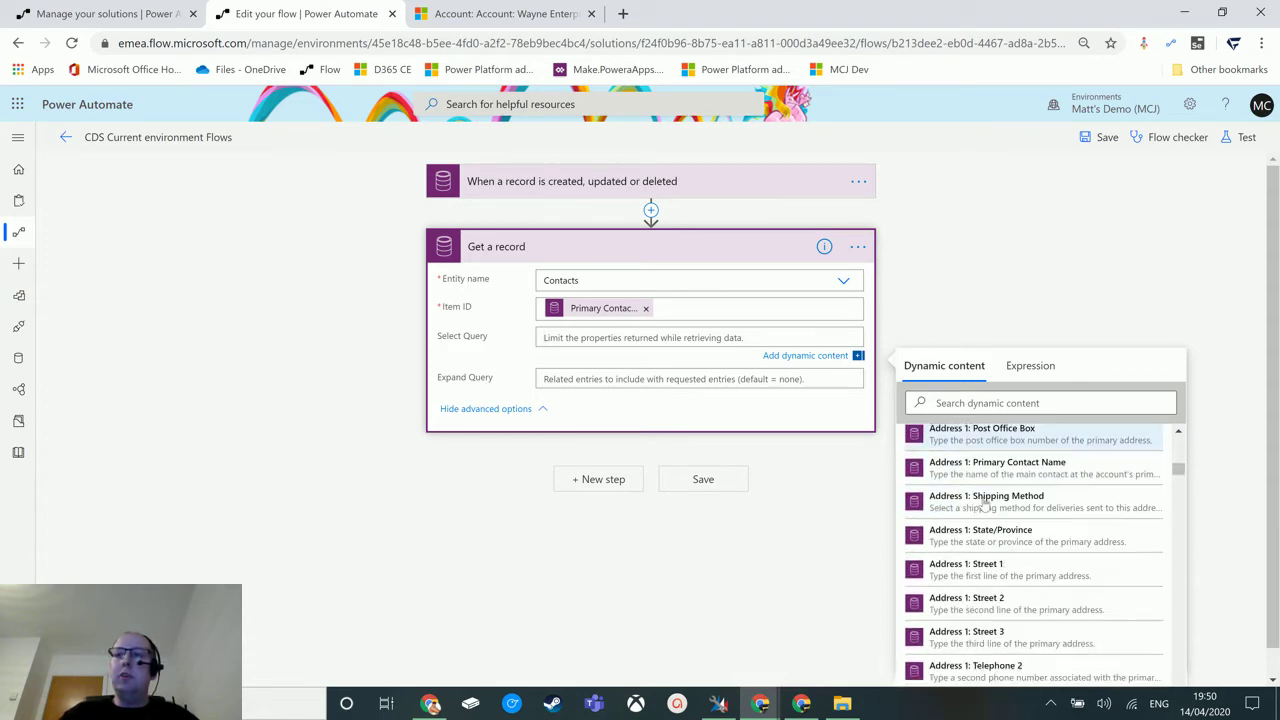
{"action": "scroll", "coordinate": [990, 514], "scroll_direction": "down", "scroll_amount": 6}
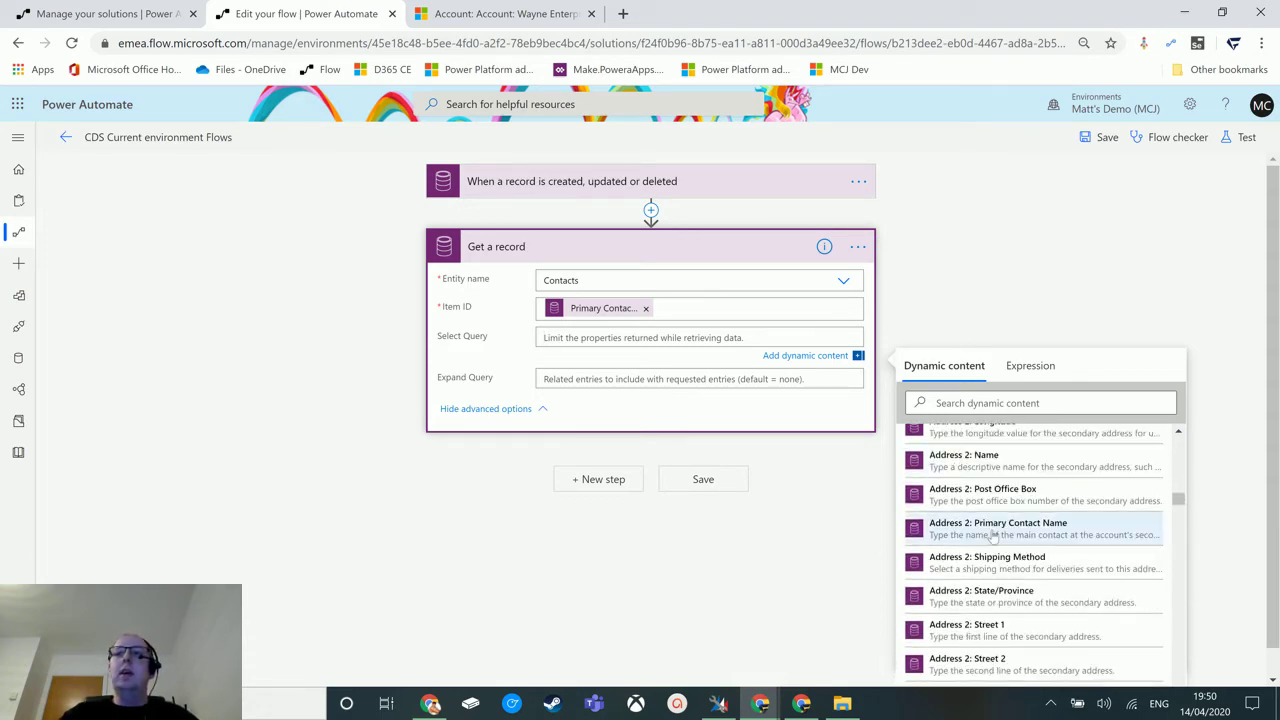
{"action": "scroll", "coordinate": [998, 540], "scroll_direction": "down", "scroll_amount": 4}
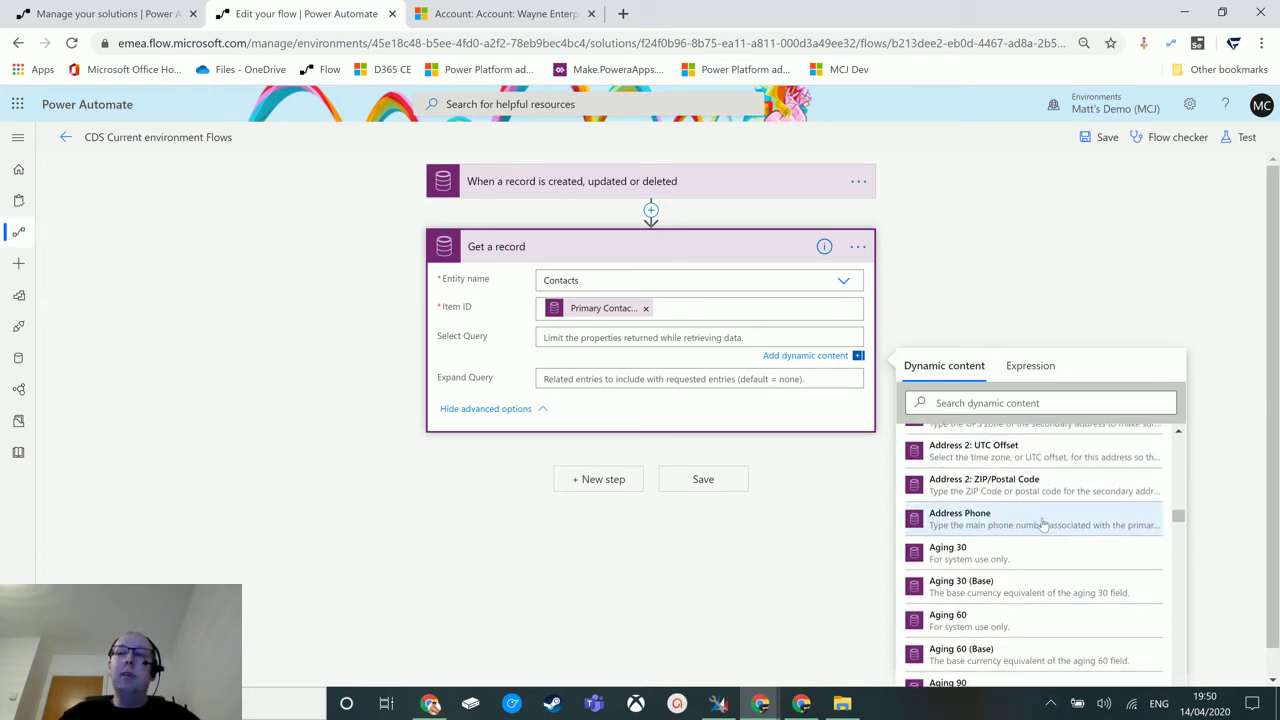
{"action": "scroll", "coordinate": [1040, 525], "scroll_direction": "up", "scroll_amount": 1}
{"action": "scroll", "coordinate": [1030, 523], "scroll_direction": "down", "scroll_amount": 1}
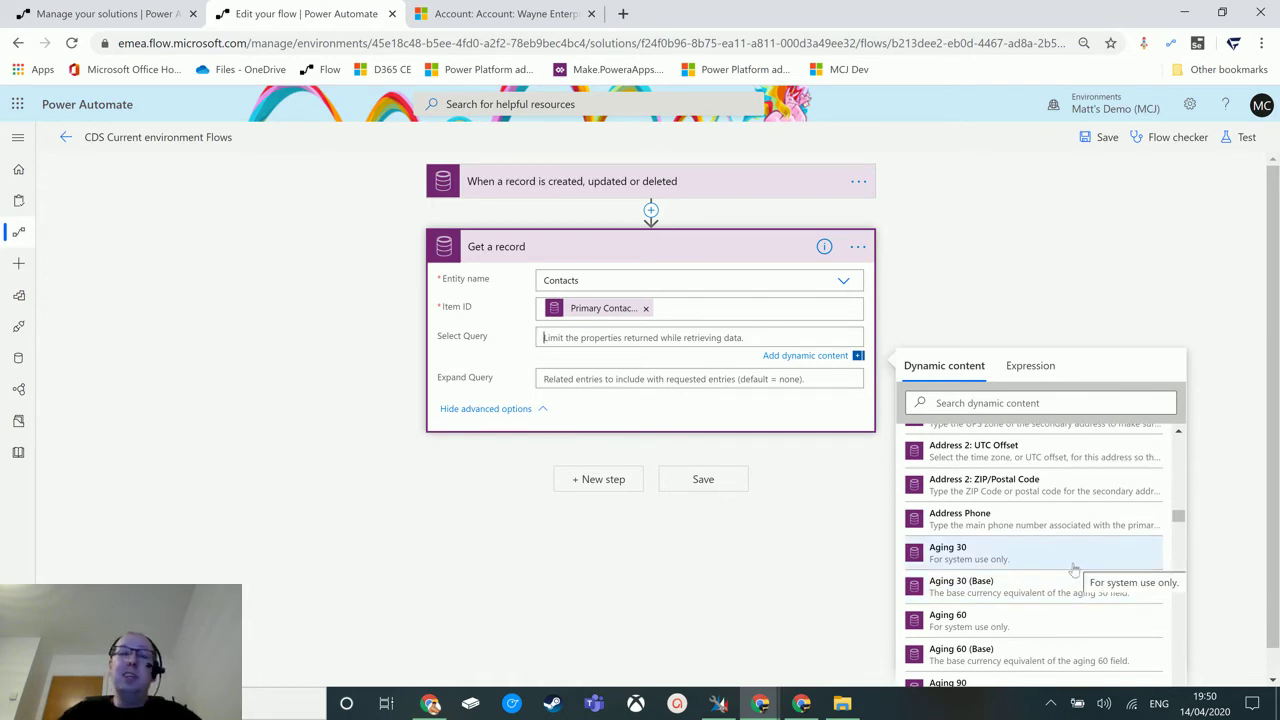
{"action": "scroll", "coordinate": [1068, 555], "scroll_direction": "up", "scroll_amount": 15}
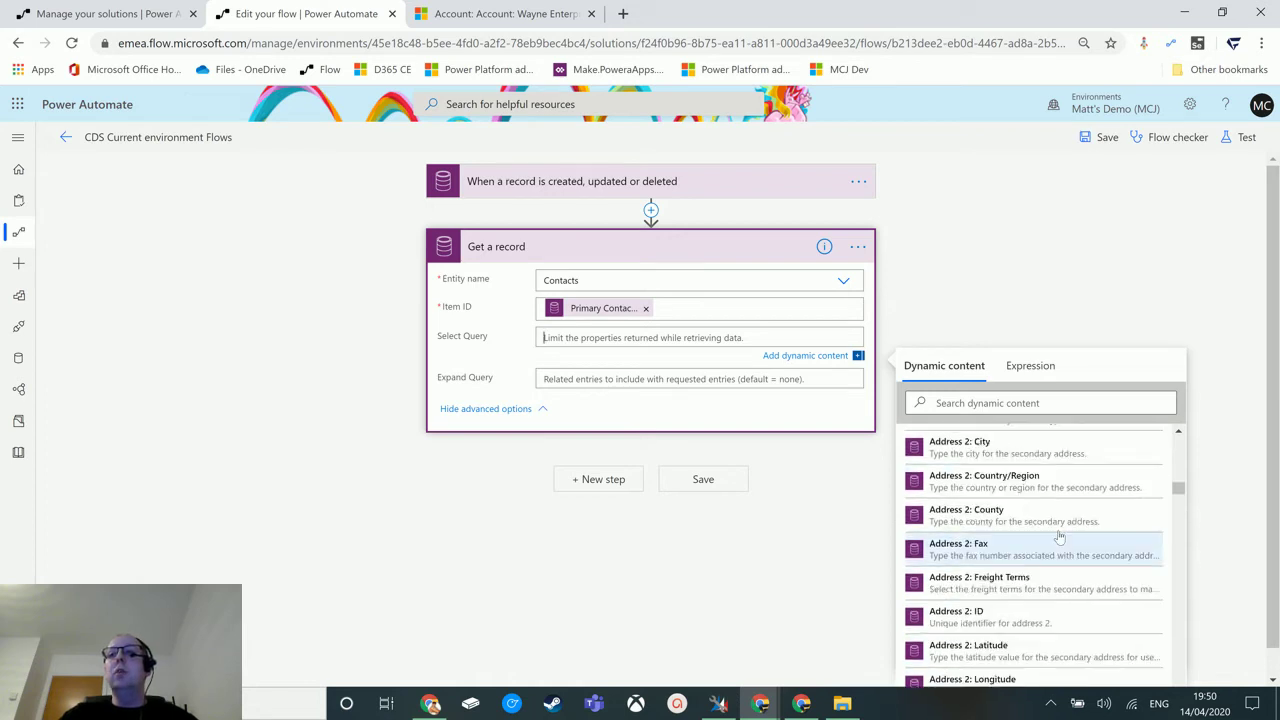
{"action": "scroll", "coordinate": [1040, 525], "scroll_direction": "up", "scroll_amount": 3}
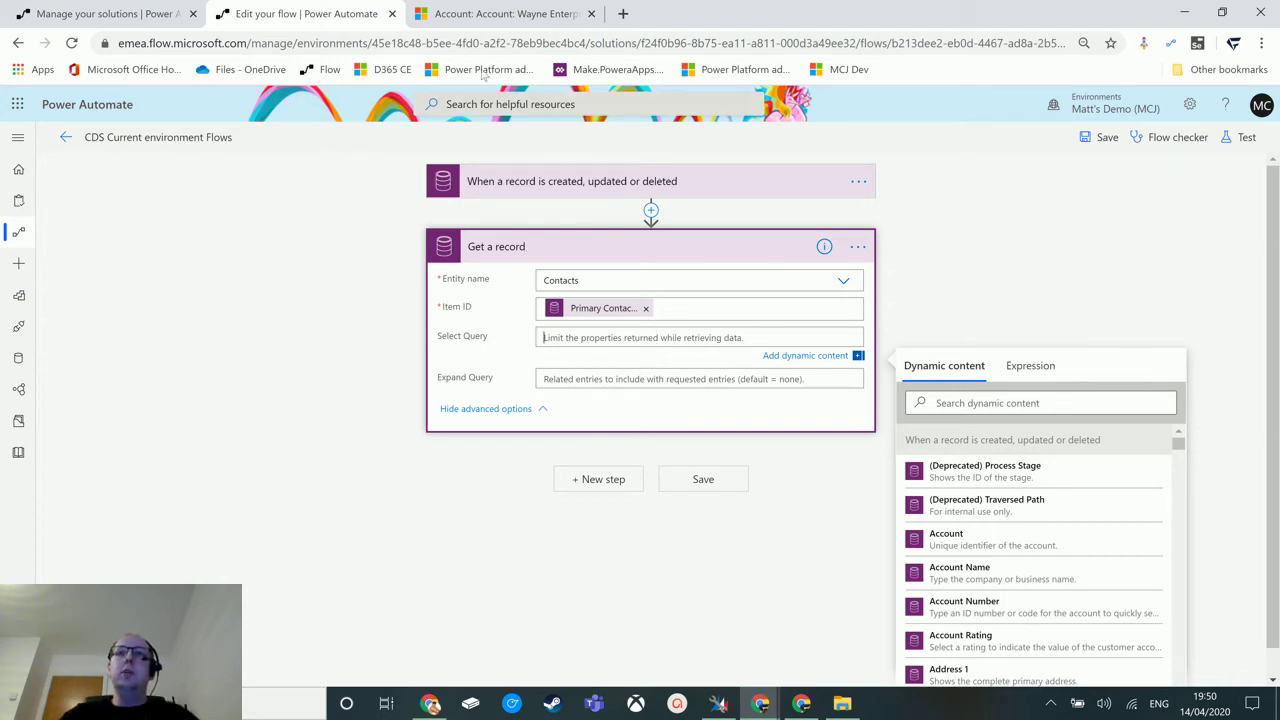
From the Wayne Enterprises account, open its primary contact record and look through its fields
{"action": "left_click", "coordinate": [524, 15]}
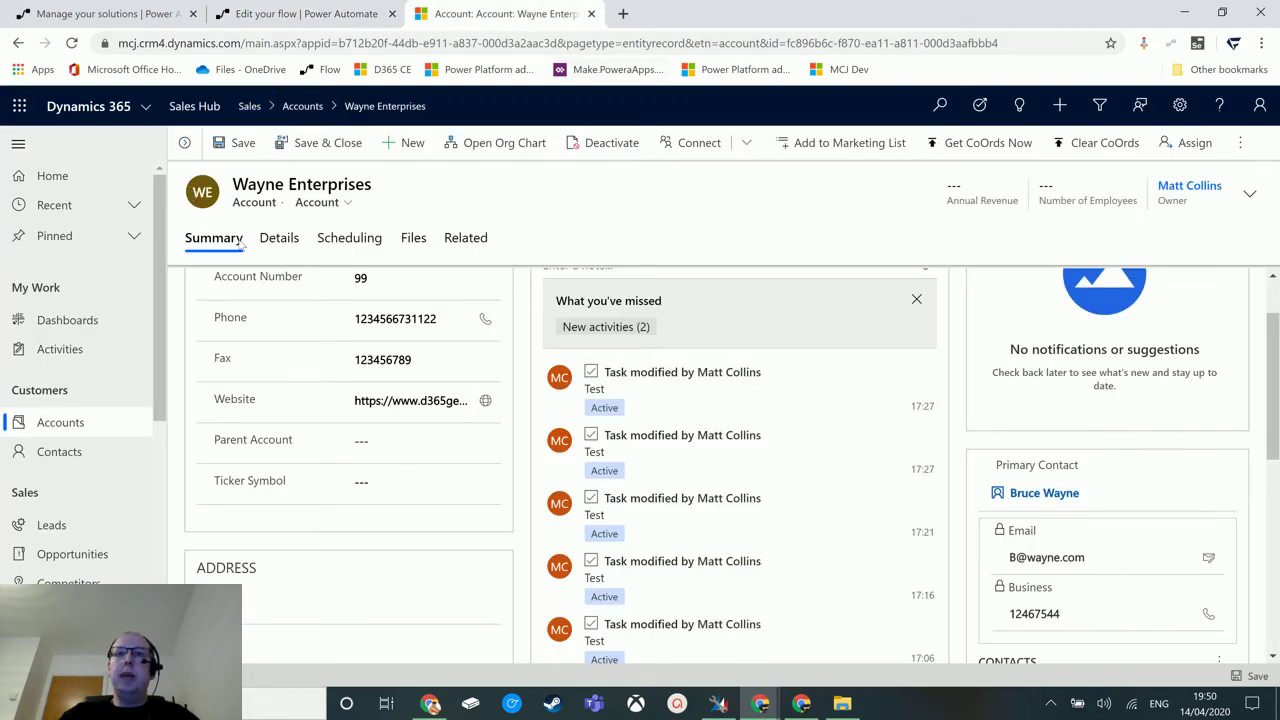
{"action": "scroll", "coordinate": [1022, 485], "scroll_direction": "up", "scroll_amount": 2}
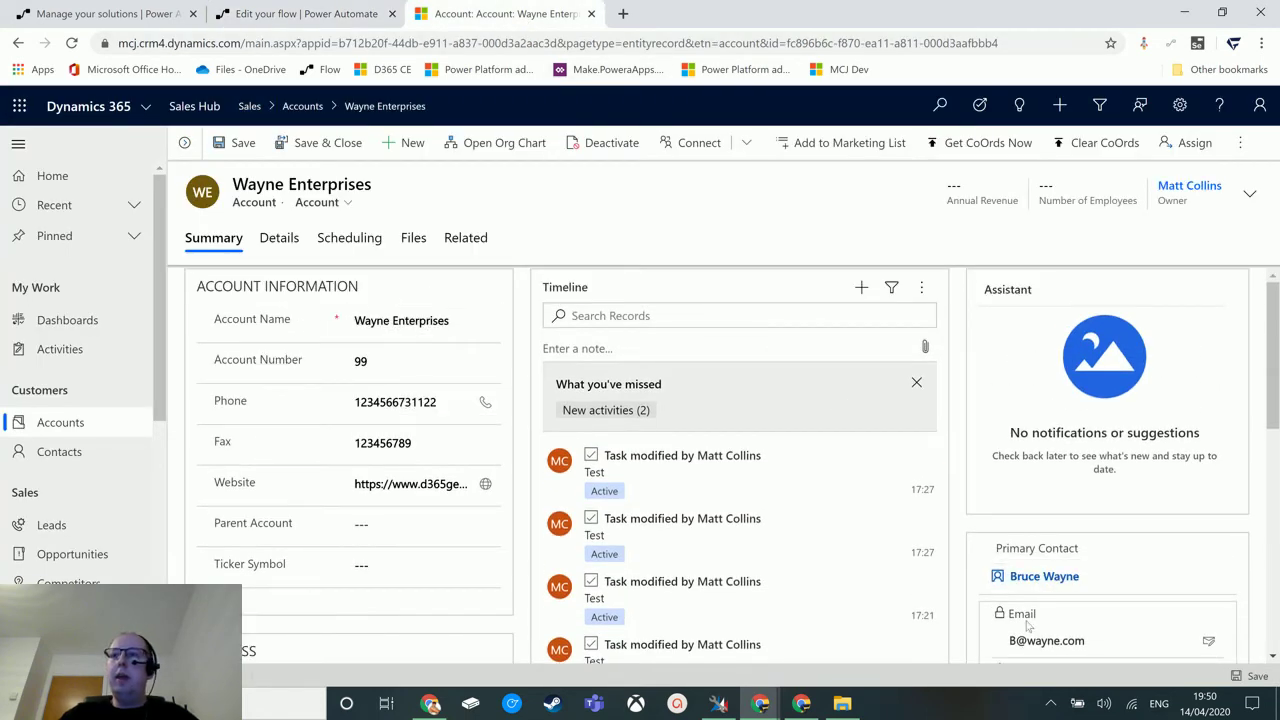
{"action": "left_click", "coordinate": [1040, 577]}
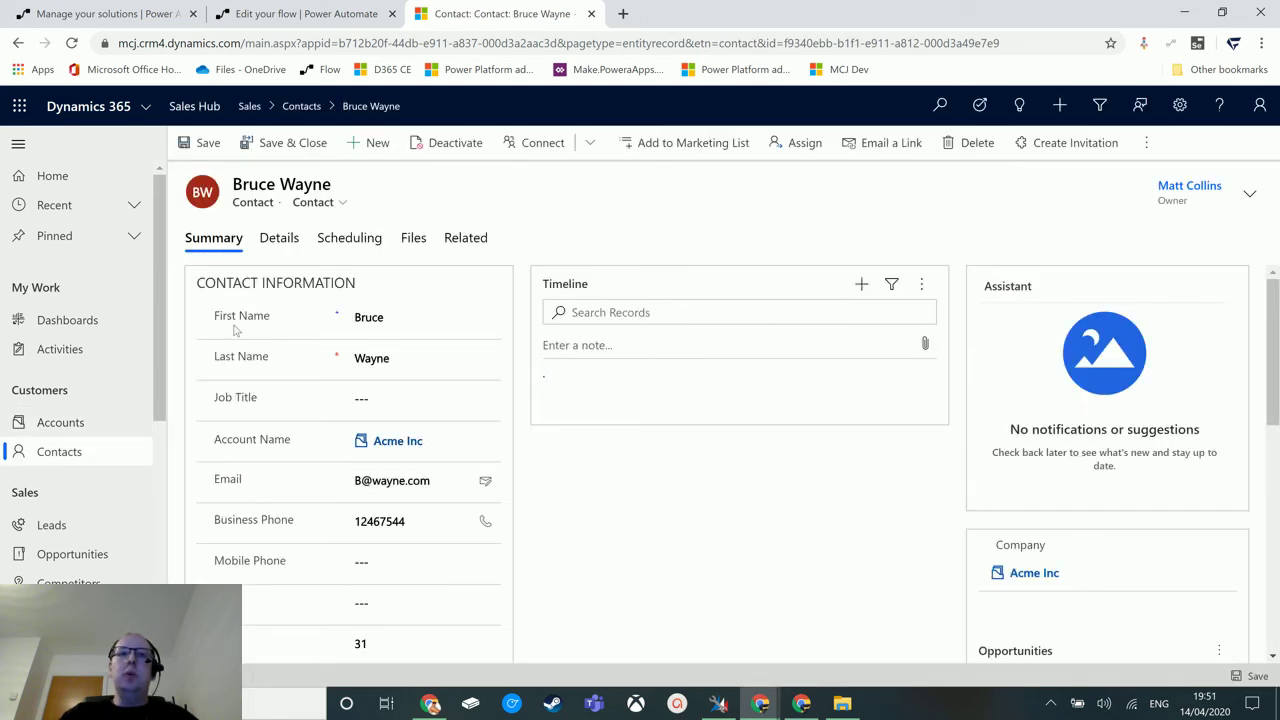
{"action": "scroll", "coordinate": [295, 617], "scroll_direction": "down", "scroll_amount": 1}
{"action": "scroll", "coordinate": [300, 605], "scroll_direction": "down", "scroll_amount": 1}
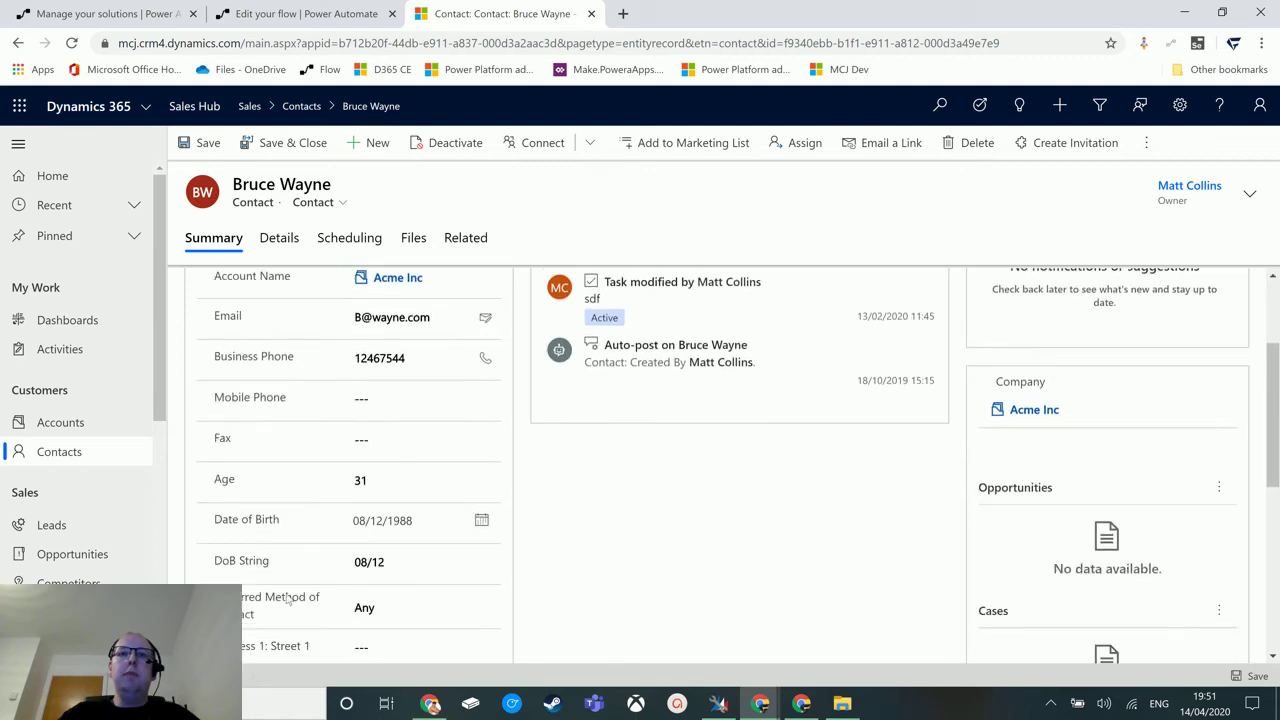
{"action": "scroll", "coordinate": [313, 591], "scroll_direction": "up", "scroll_amount": 2}
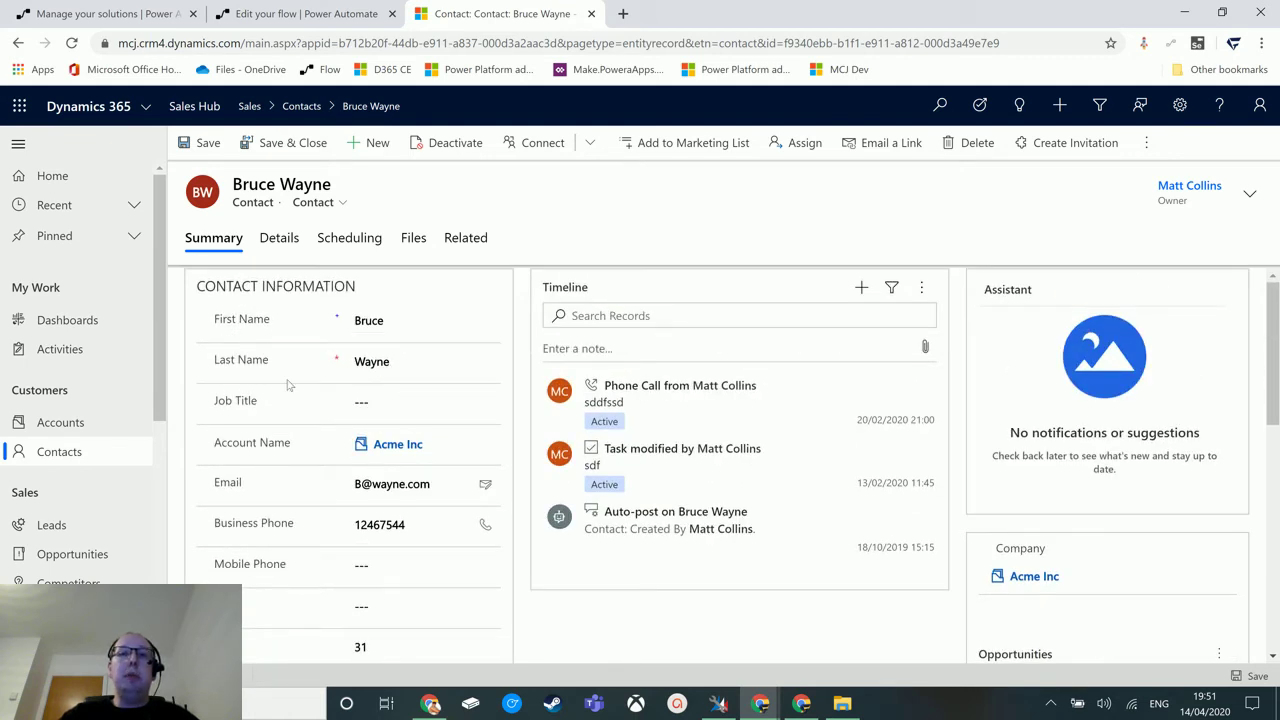
{"action": "scroll", "coordinate": [370, 395], "scroll_direction": "down", "scroll_amount": 1}
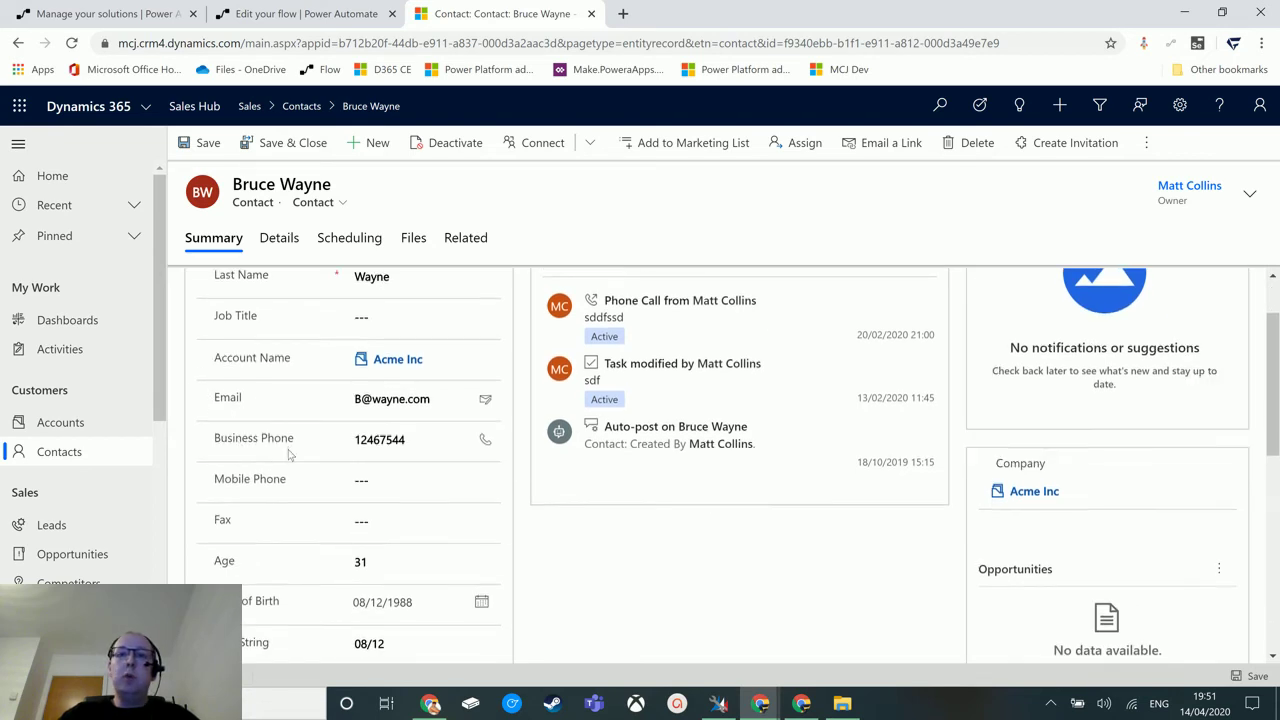
{"action": "scroll", "coordinate": [216, 500], "scroll_direction": "down", "scroll_amount": 1}
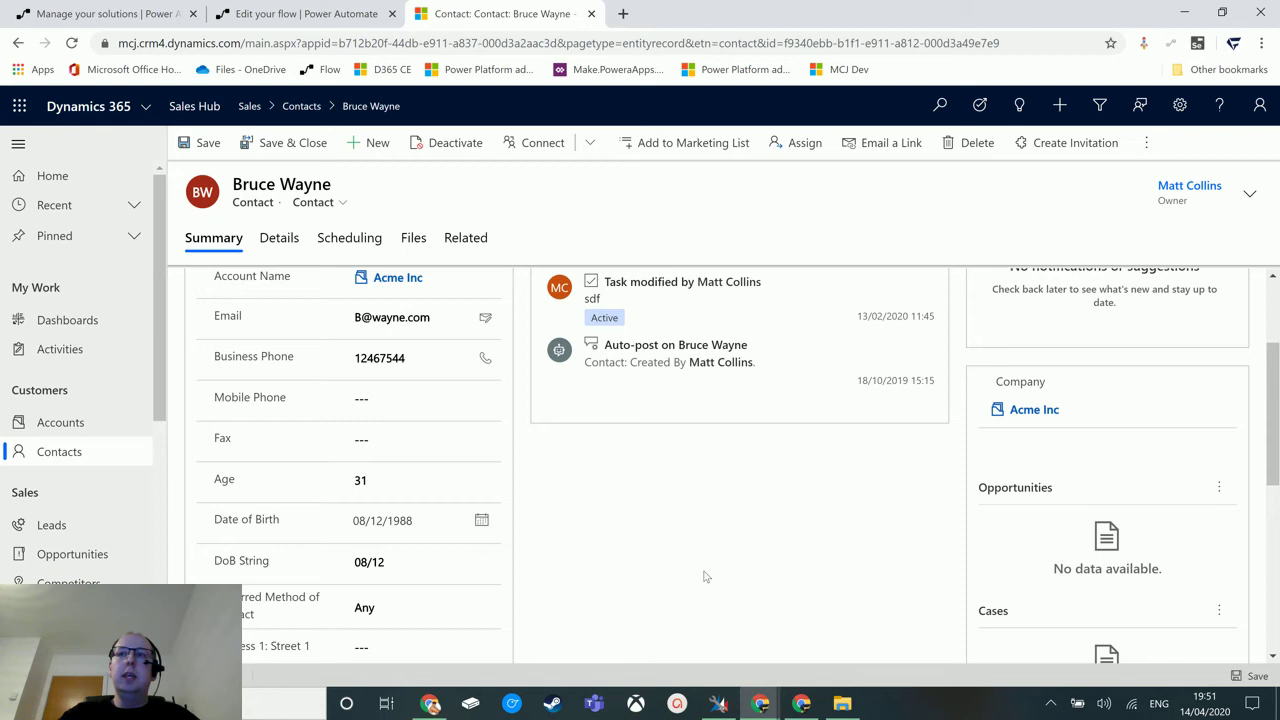
{"action": "scroll", "coordinate": [706, 575], "scroll_direction": "up", "scroll_amount": 2}
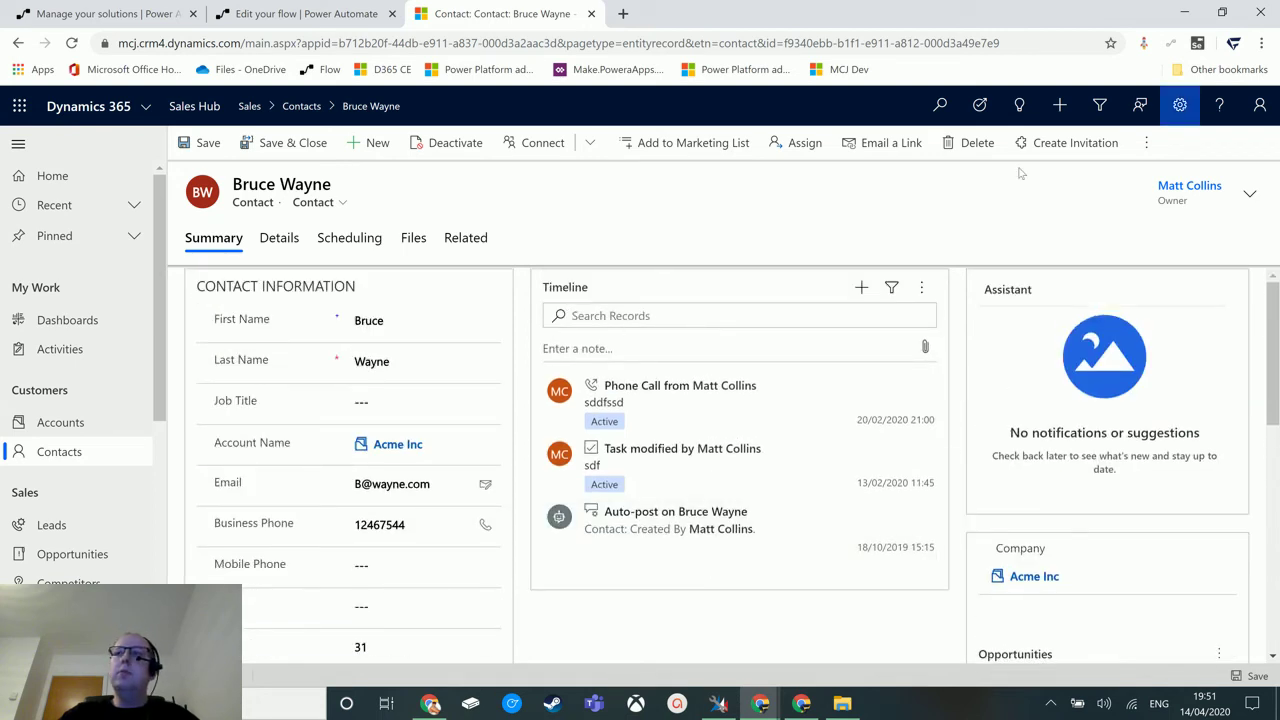
Turn on Levelup's Logical Names so fields show firstname, emailaddress1, telephone1 and similar
{"action": "left_click", "coordinate": [1144, 45]}
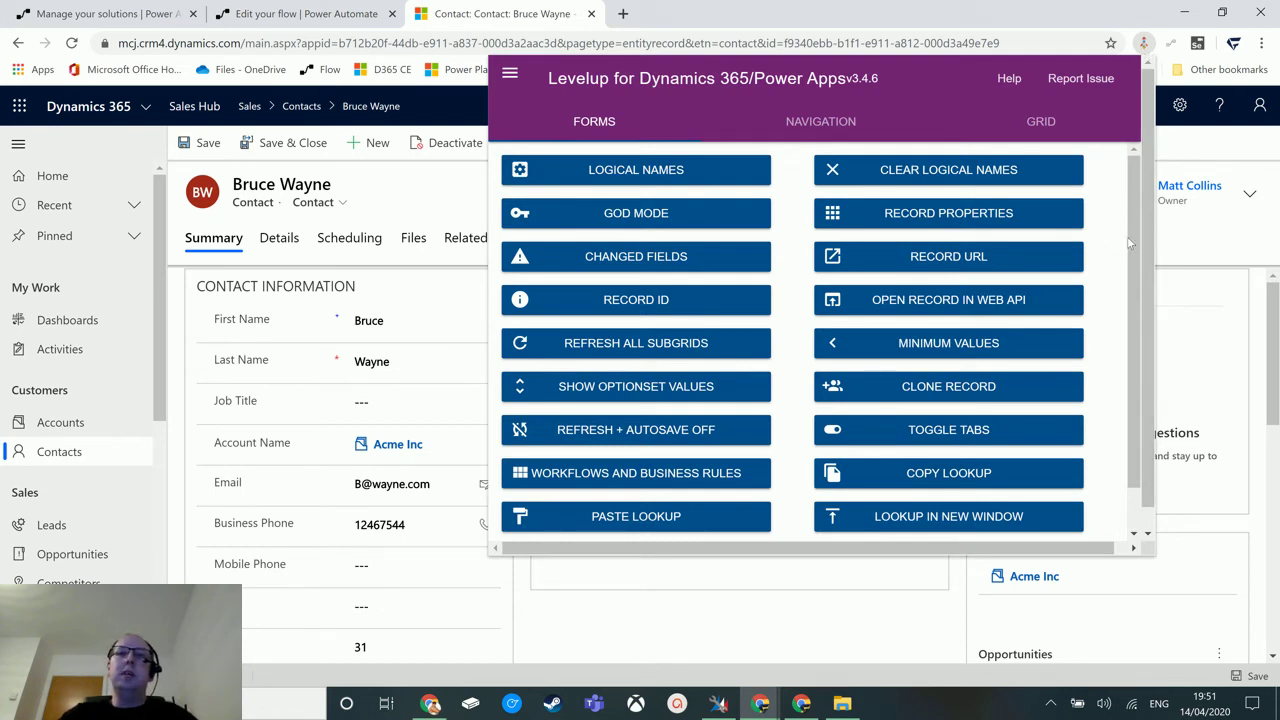
{"action": "left_click", "coordinate": [688, 172]}
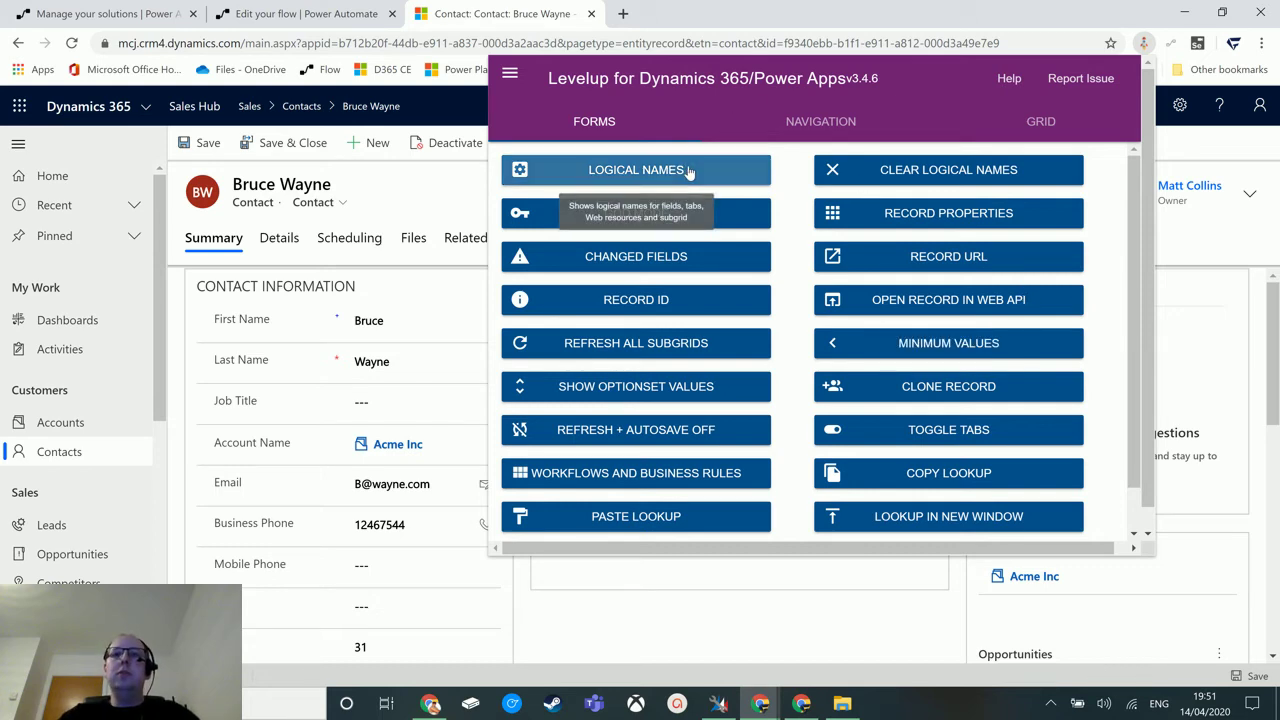
{"action": "left_click", "coordinate": [720, 644]}
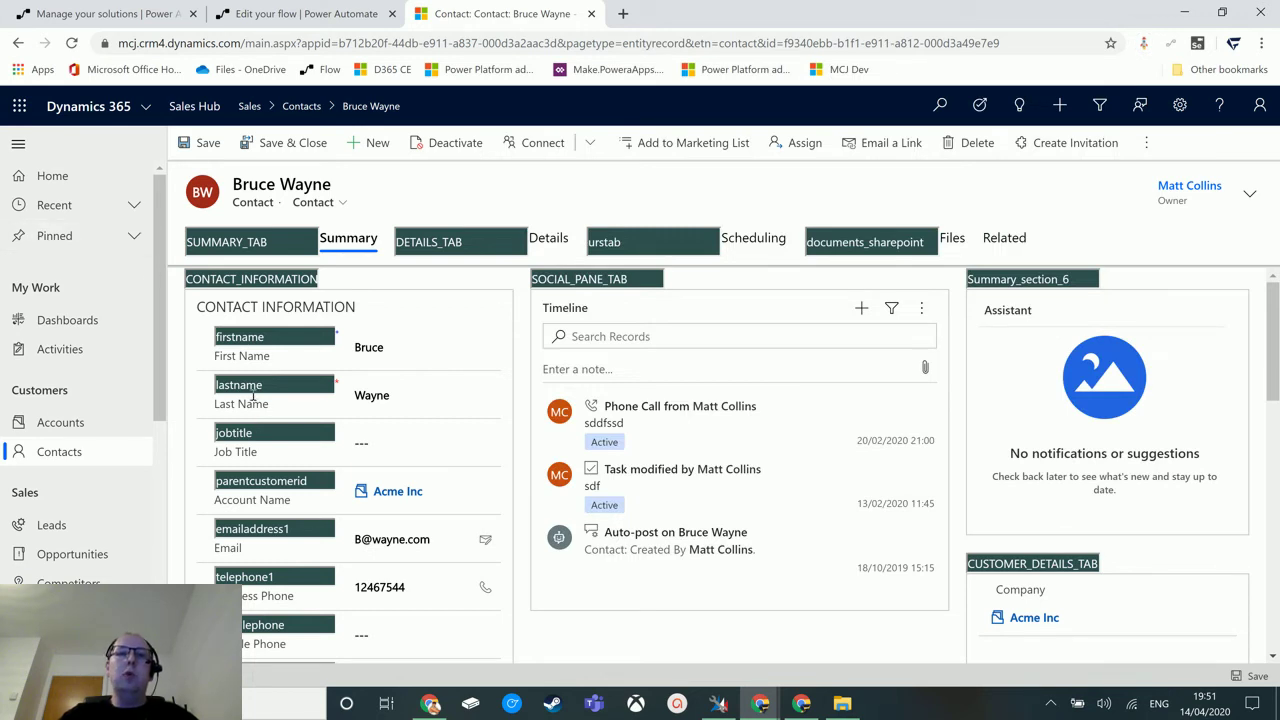
{"action": "scroll", "coordinate": [255, 512], "scroll_direction": "down", "scroll_amount": 5}
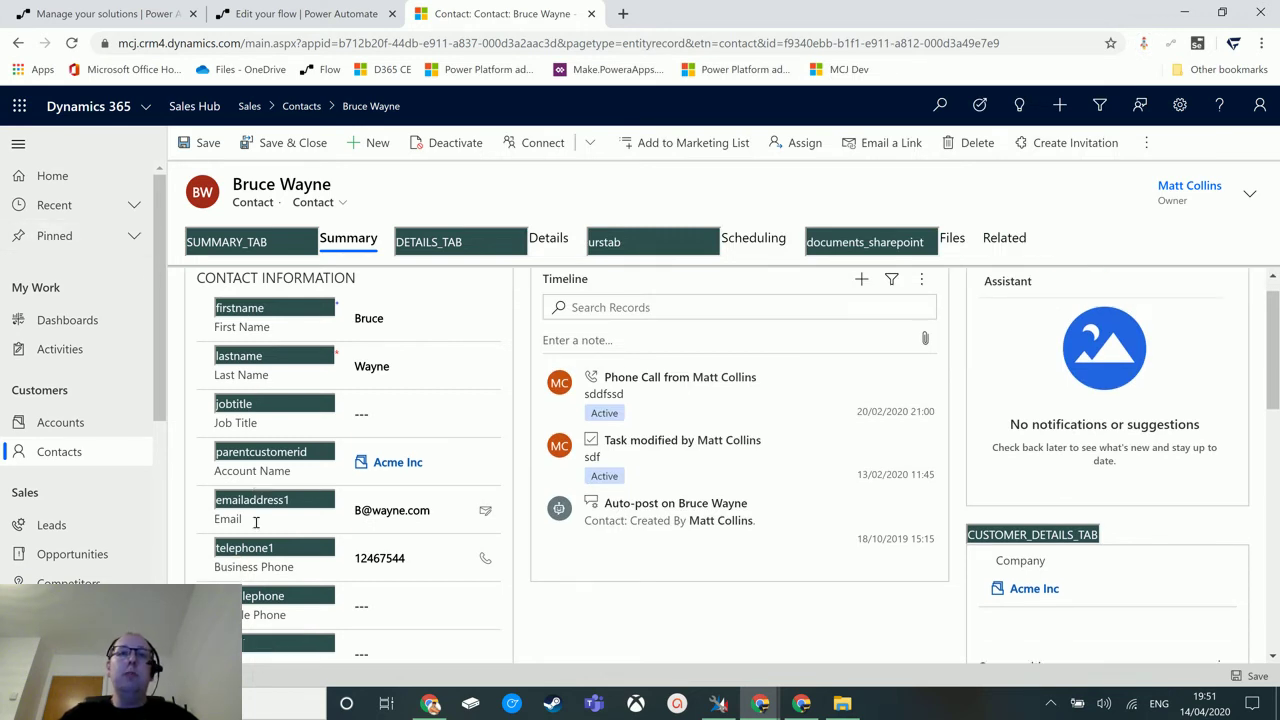
{"action": "scroll", "coordinate": [272, 537], "scroll_direction": "up", "scroll_amount": 5}
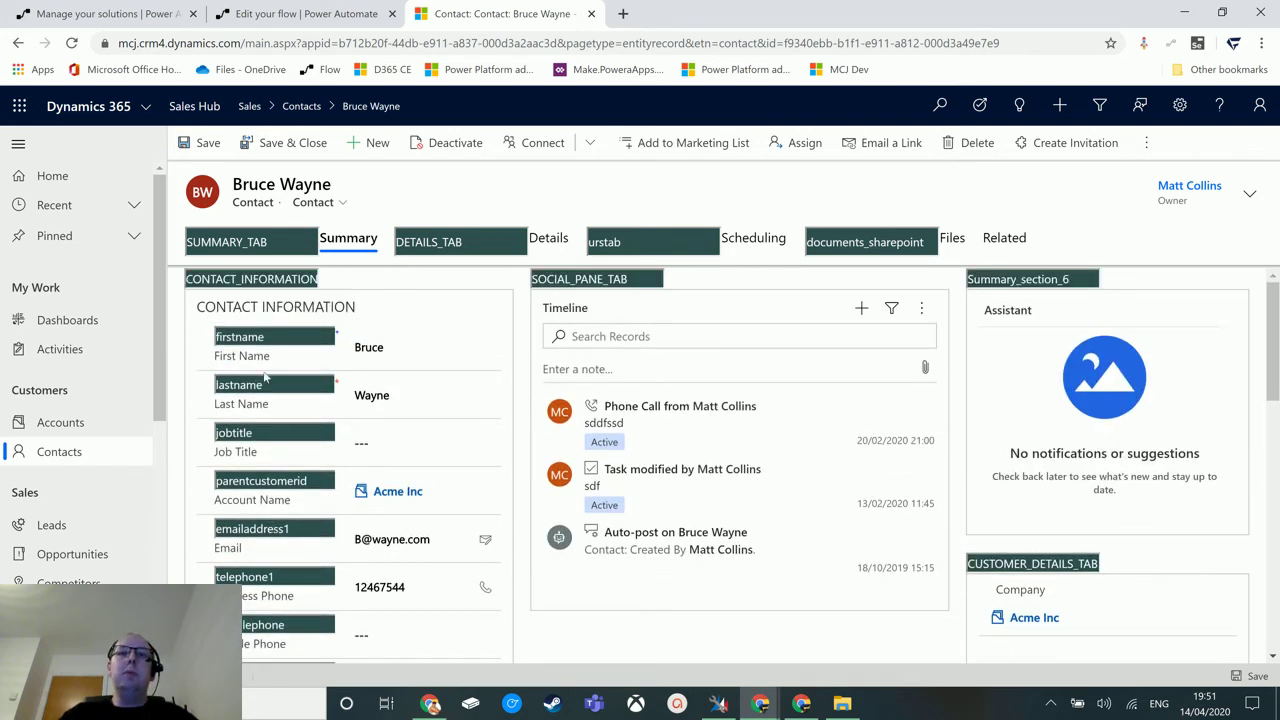
Copy firstname and lastname from the contact form into the Select Query, comma-separated
{"action": "left_click_drag", "start_coordinate": [278, 337], "coordinate": [213, 337]}
{"action": "key", "text": "ctrl+c"}
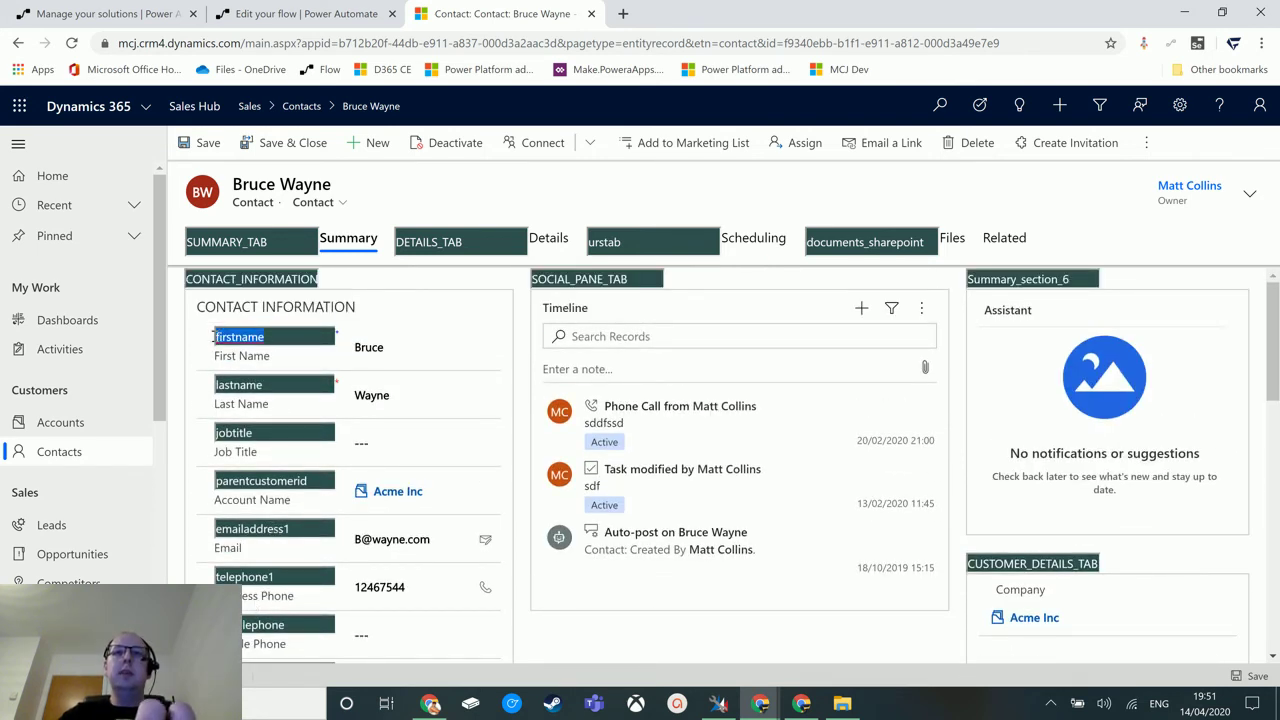
{"action": "left_click", "coordinate": [305, 13]}
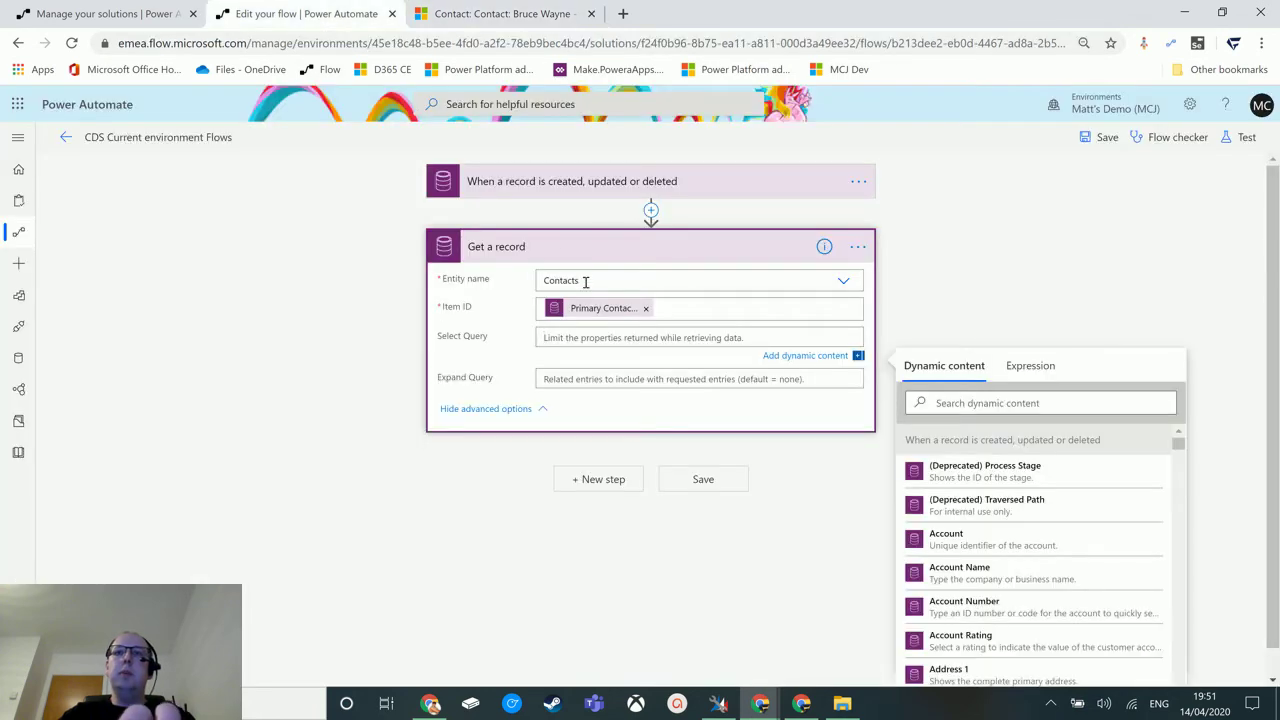
{"action": "left_click", "coordinate": [712, 345]}
{"action": "key", "text": "ctrl+v"}
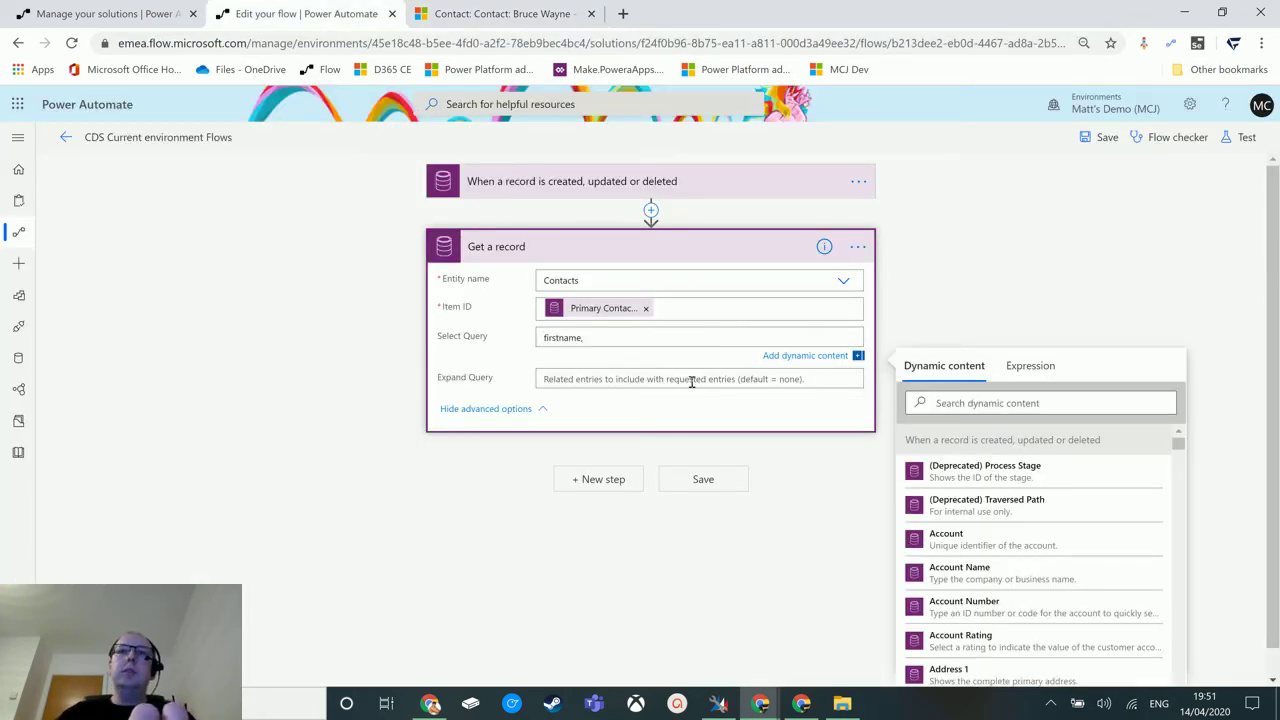
{"action": "key", "text": "ctrl+Tab"}
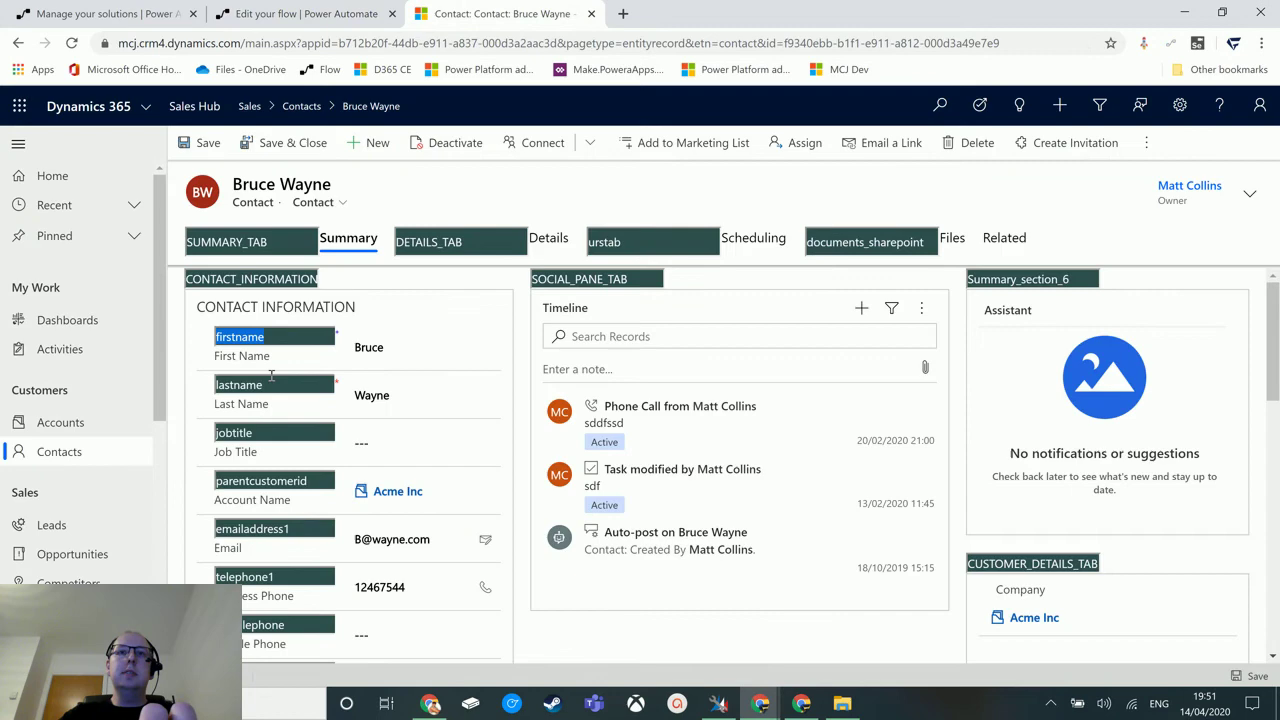
{"action": "left_click_drag", "start_coordinate": [266, 384], "coordinate": [203, 381]}
{"action": "key", "text": "ctrl+c"}
{"action": "key", "text": "ctrl+shift+Tab"}
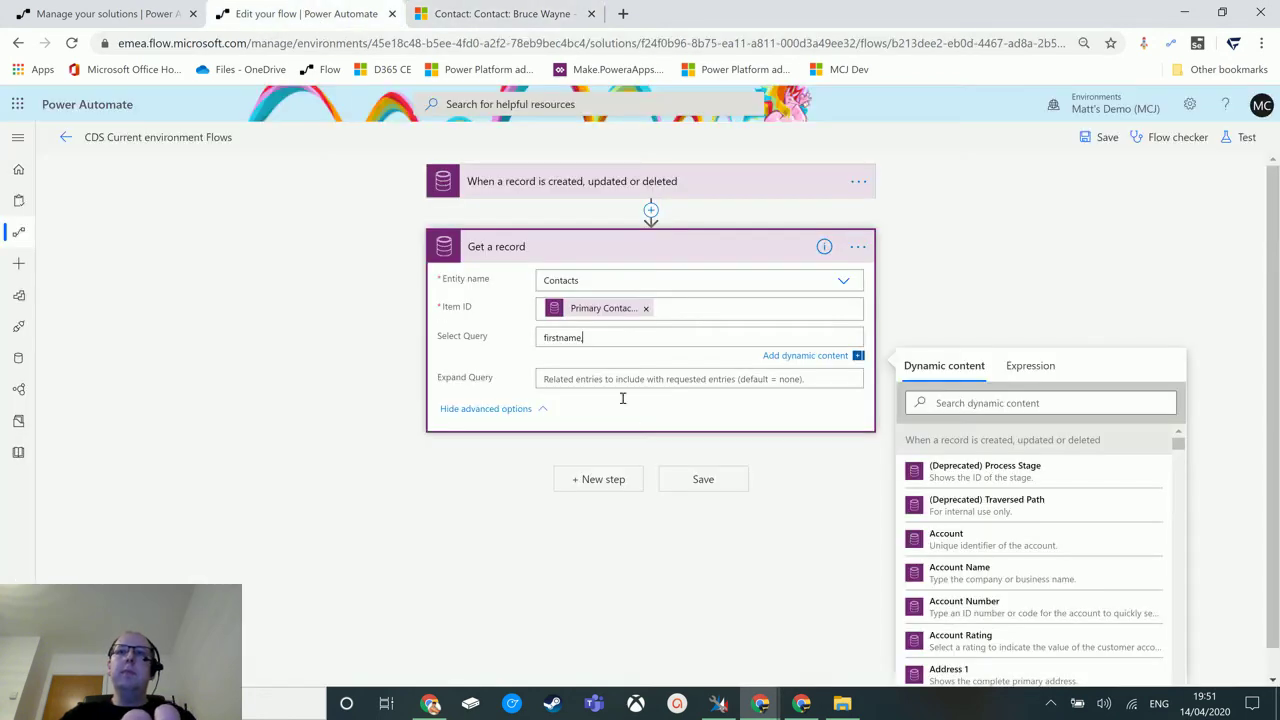
{"action": "key", "text": "ctrl+v"}
{"action": "type", "text": ","}
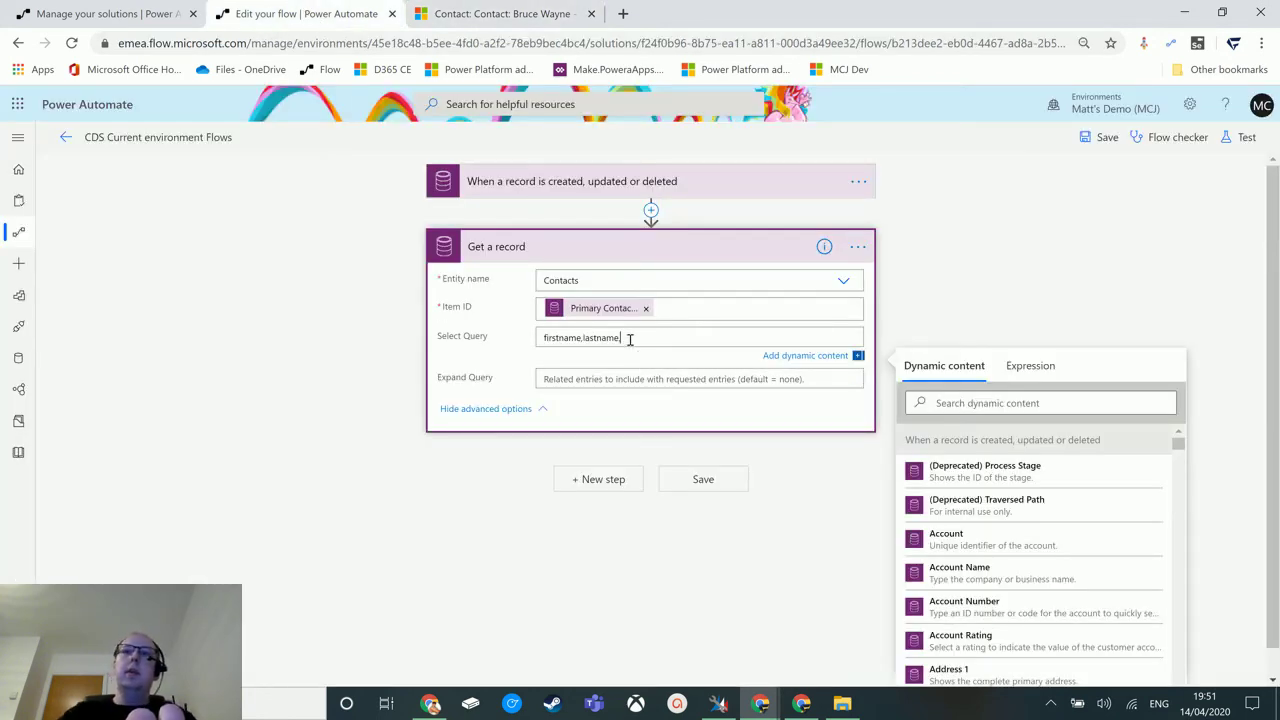
Append emailaddress1 to the Select Query list
{"action": "left_click", "coordinate": [479, 26]}
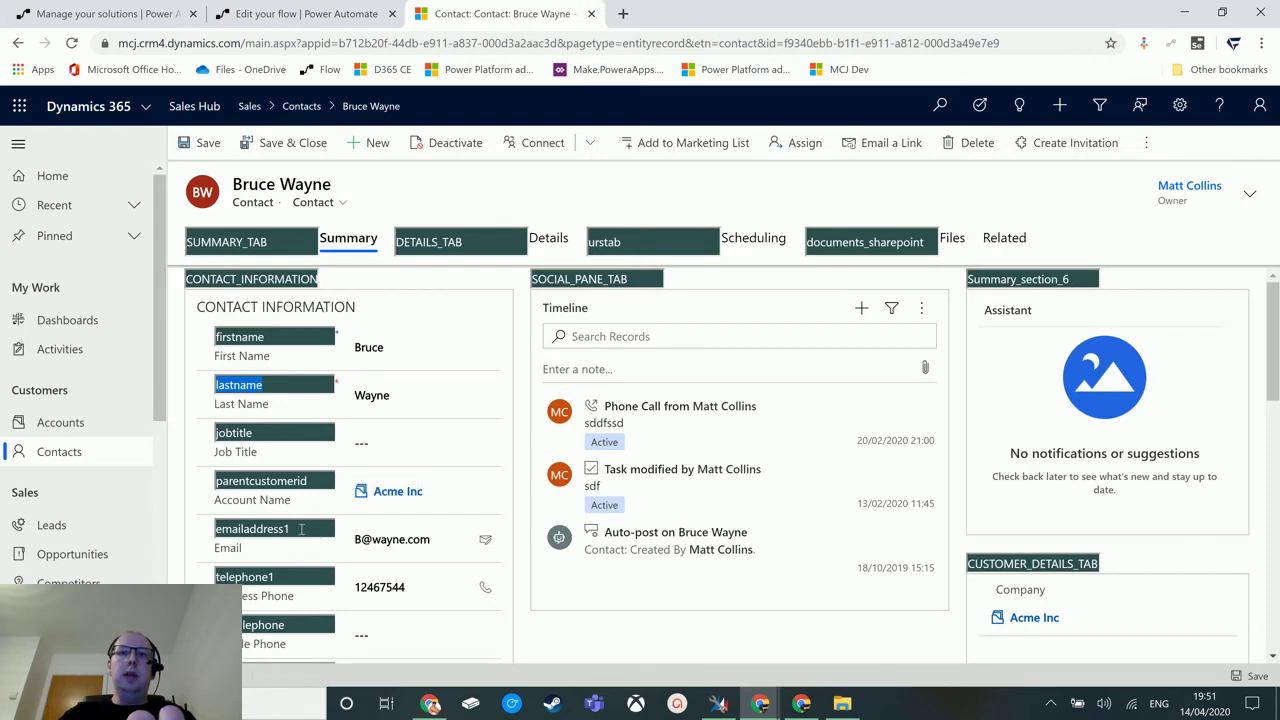
{"action": "left_click_drag", "start_coordinate": [291, 529], "coordinate": [199, 532]}
{"action": "key", "text": "ctrl+c"}
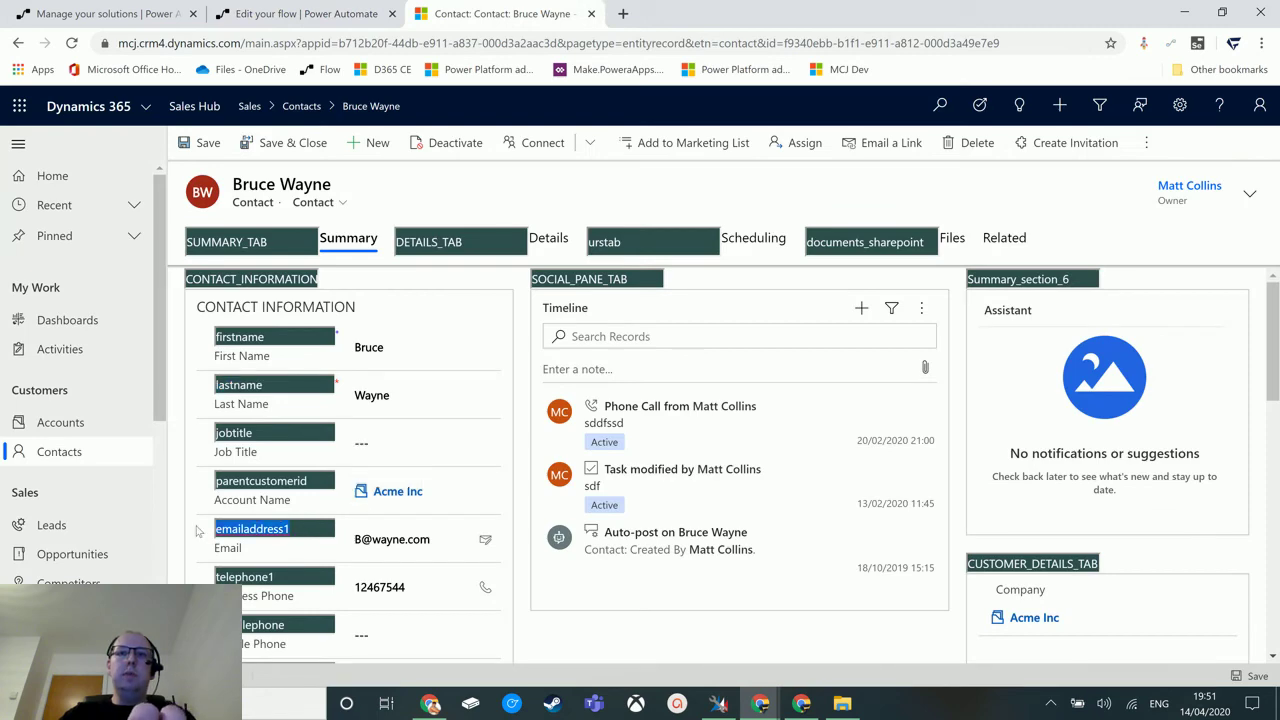
{"action": "left_click", "coordinate": [300, 14]}
{"action": "key", "text": "ctrl+v"}
{"action": "type", "text": ","}
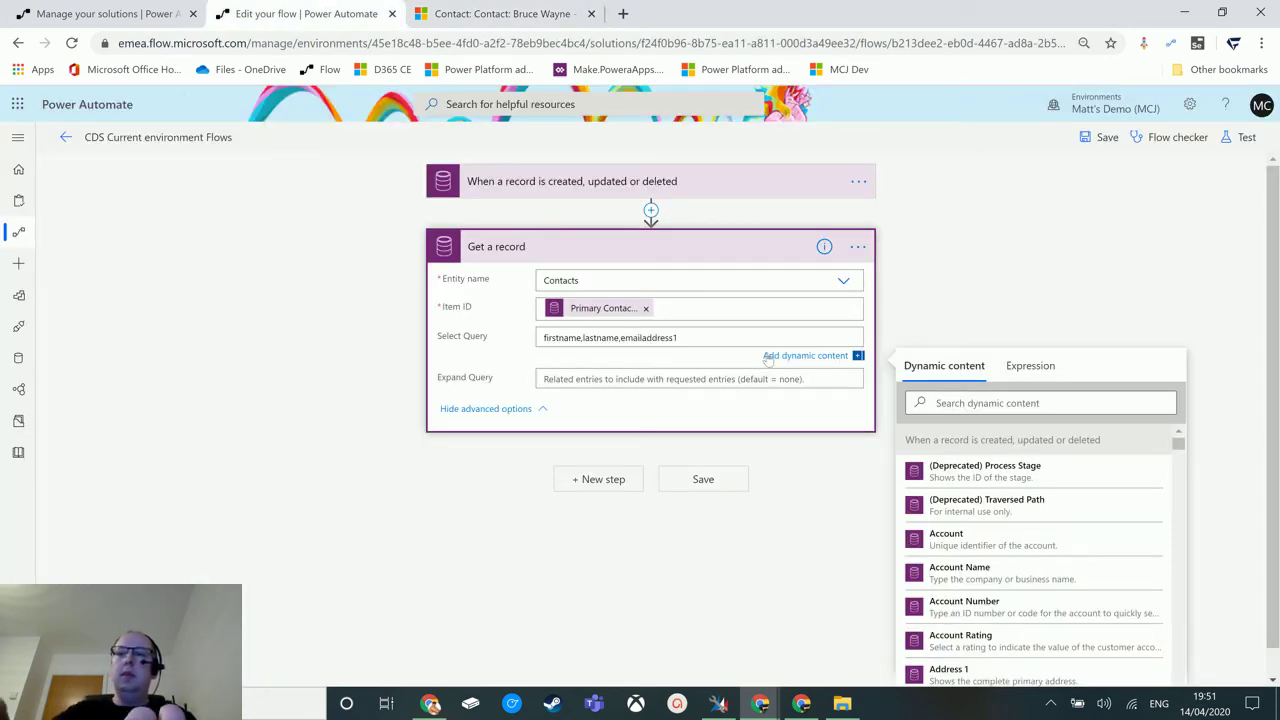
Append matt_age and drop the trailing comma, giving firstname,lastname,emailaddress1,matt_age
{"action": "left_click", "coordinate": [500, 14]}
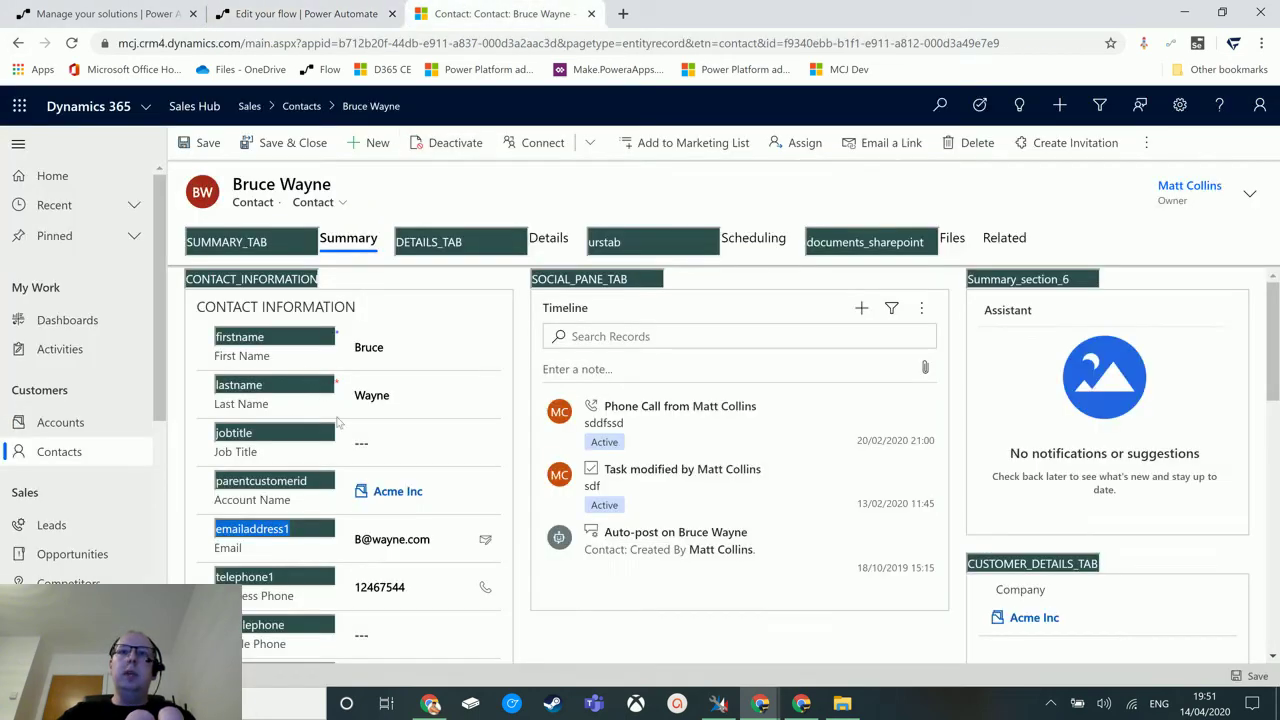
{"action": "scroll", "coordinate": [315, 560], "scroll_direction": "down", "scroll_amount": 1}
{"action": "scroll", "coordinate": [315, 560], "scroll_direction": "down", "scroll_amount": 1}
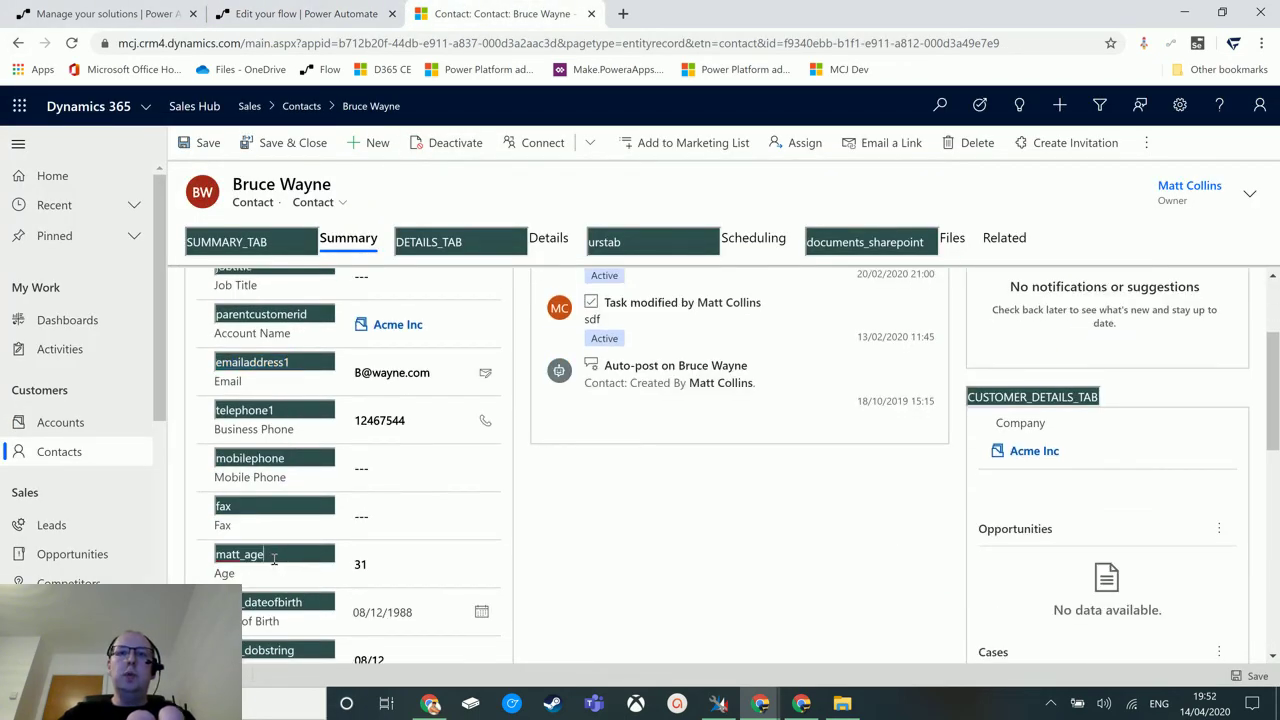
{"action": "left_click_drag", "start_coordinate": [275, 557], "coordinate": [207, 567]}
{"action": "key", "text": "ctrl+c"}
{"action": "left_click", "coordinate": [388, 14]}
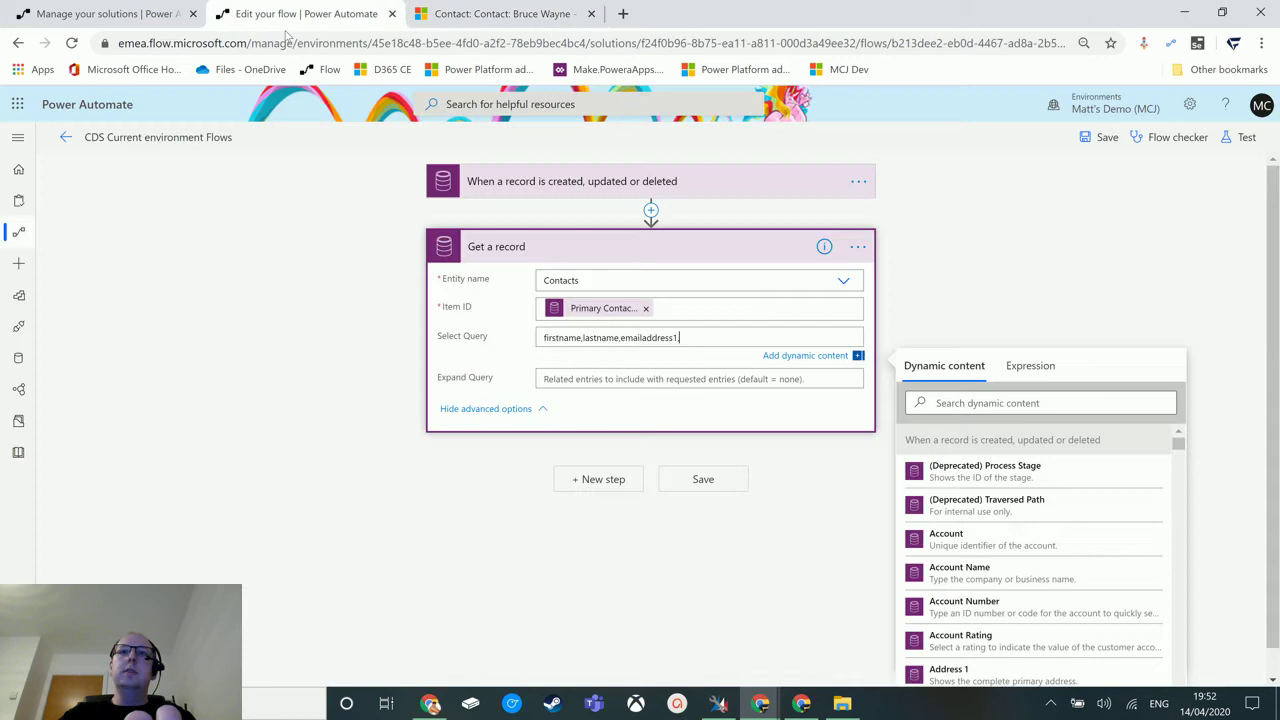
{"action": "key", "text": "ctrl+v"}
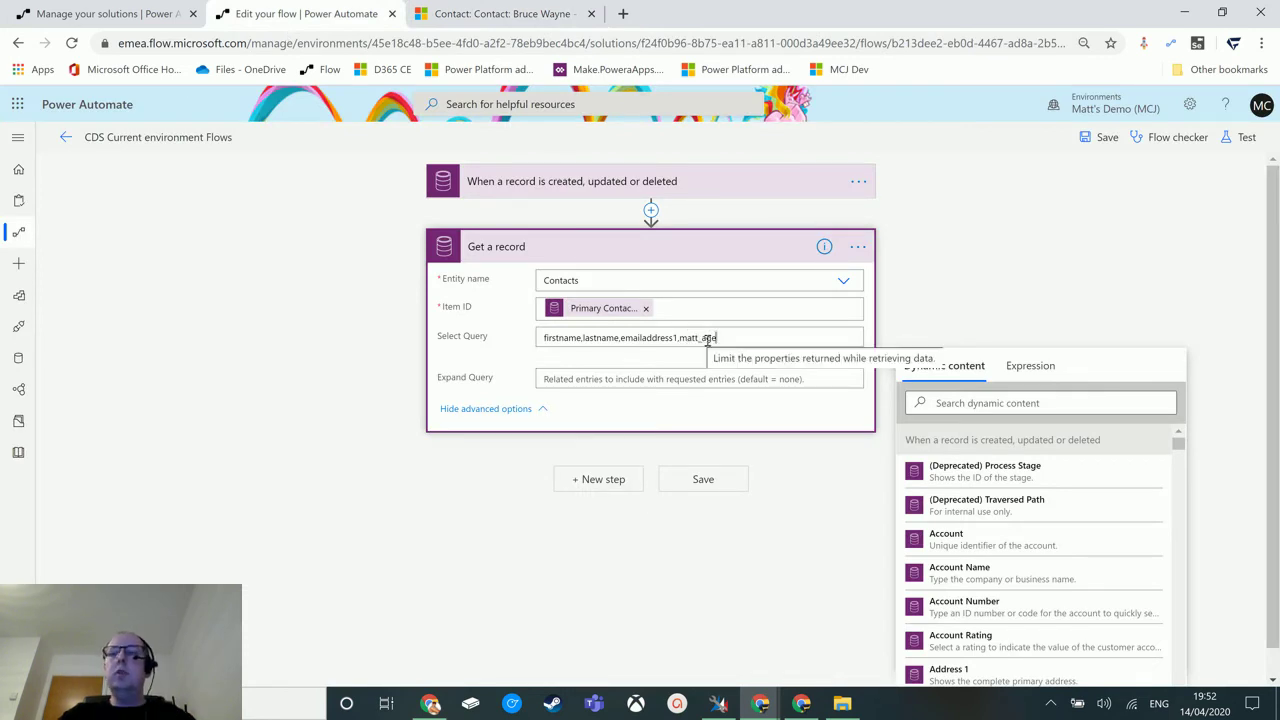
{"action": "type", "text": ","}
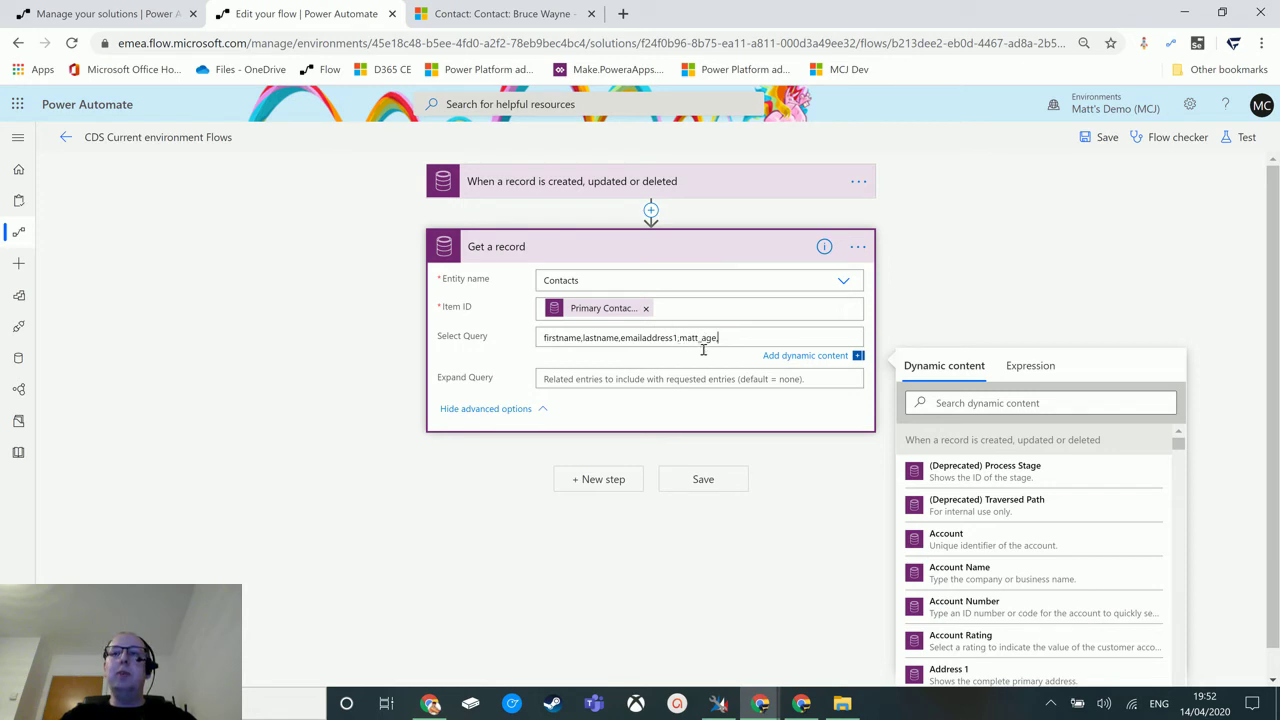
{"action": "key", "text": "BackSpace"}
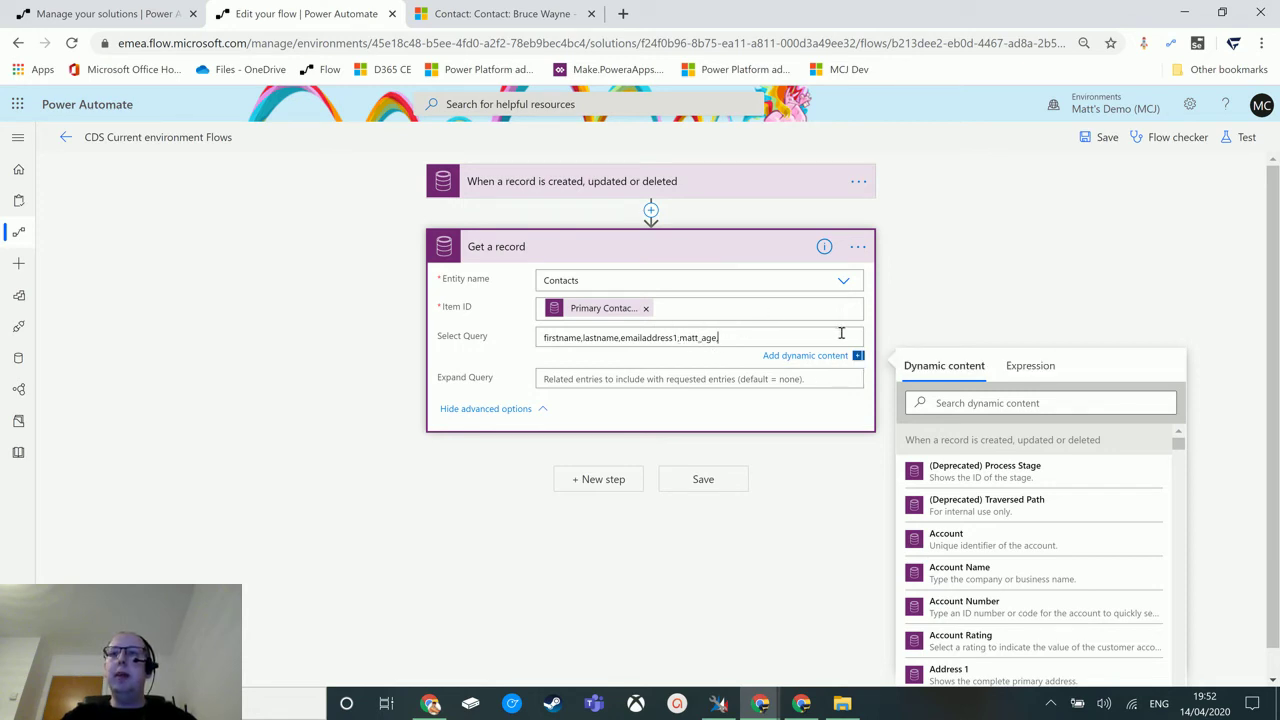
{"action": "left_click", "coordinate": [1070, 256]}
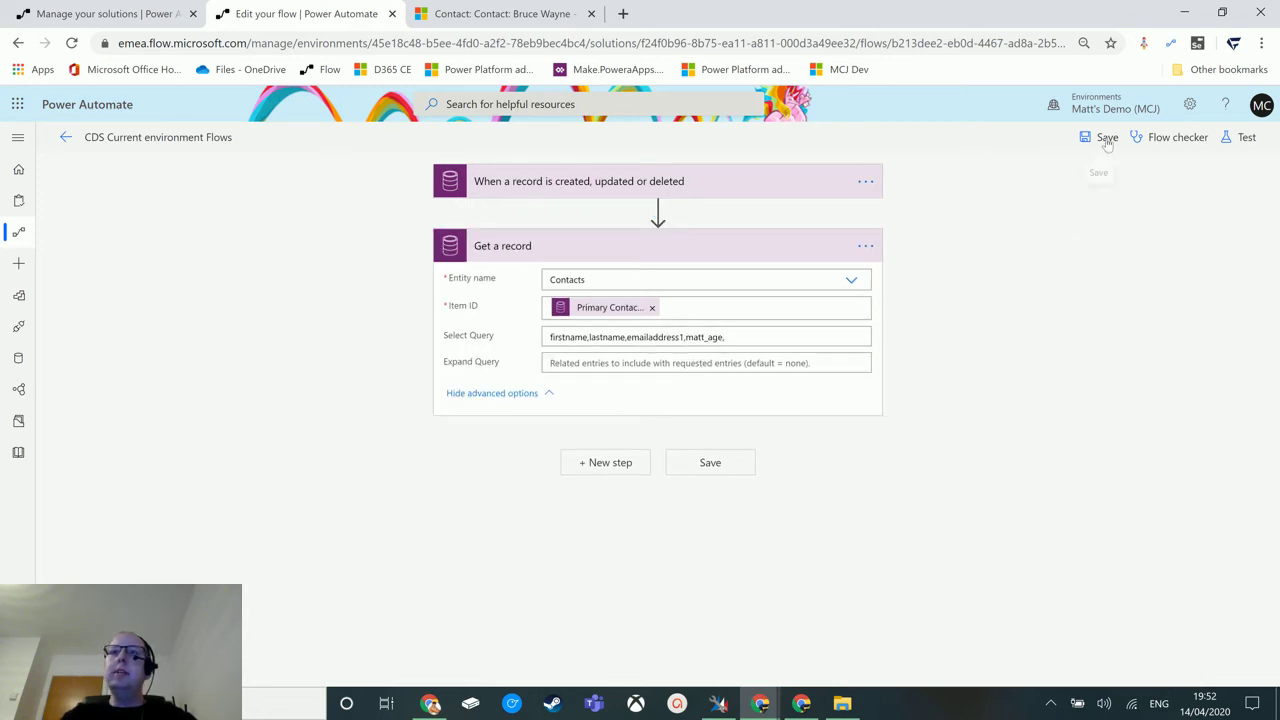
Save and test the flow with a manually performed trigger, opening the contact's linked account
{"action": "left_click", "coordinate": [1242, 142]}
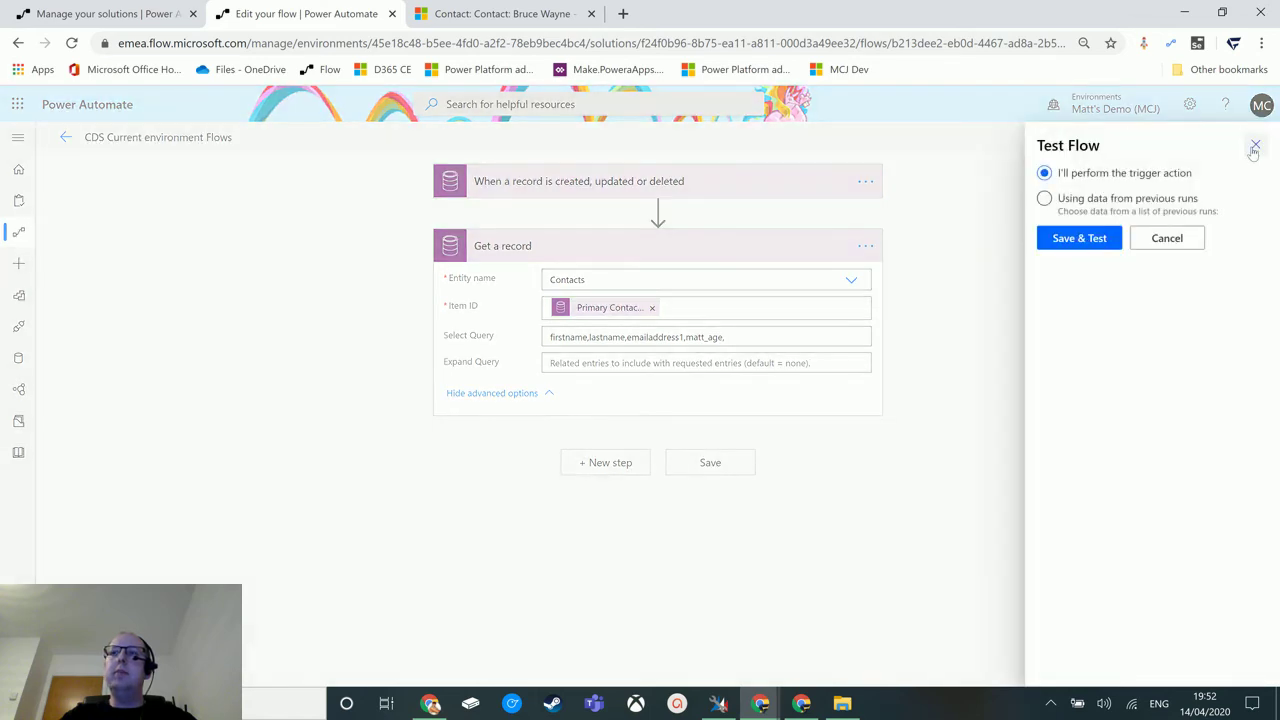
{"action": "left_click", "coordinate": [1075, 240]}
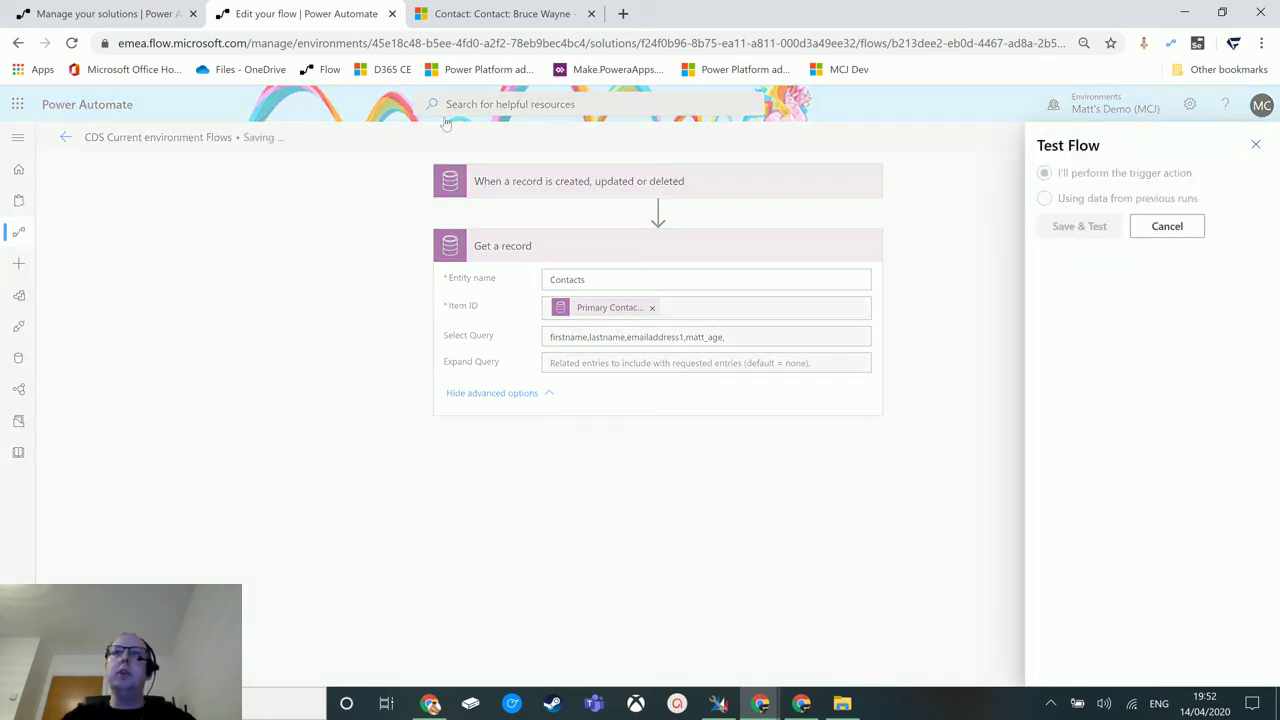
{"action": "left_click", "coordinate": [455, 18]}
{"action": "left_click", "coordinate": [362, 242]}
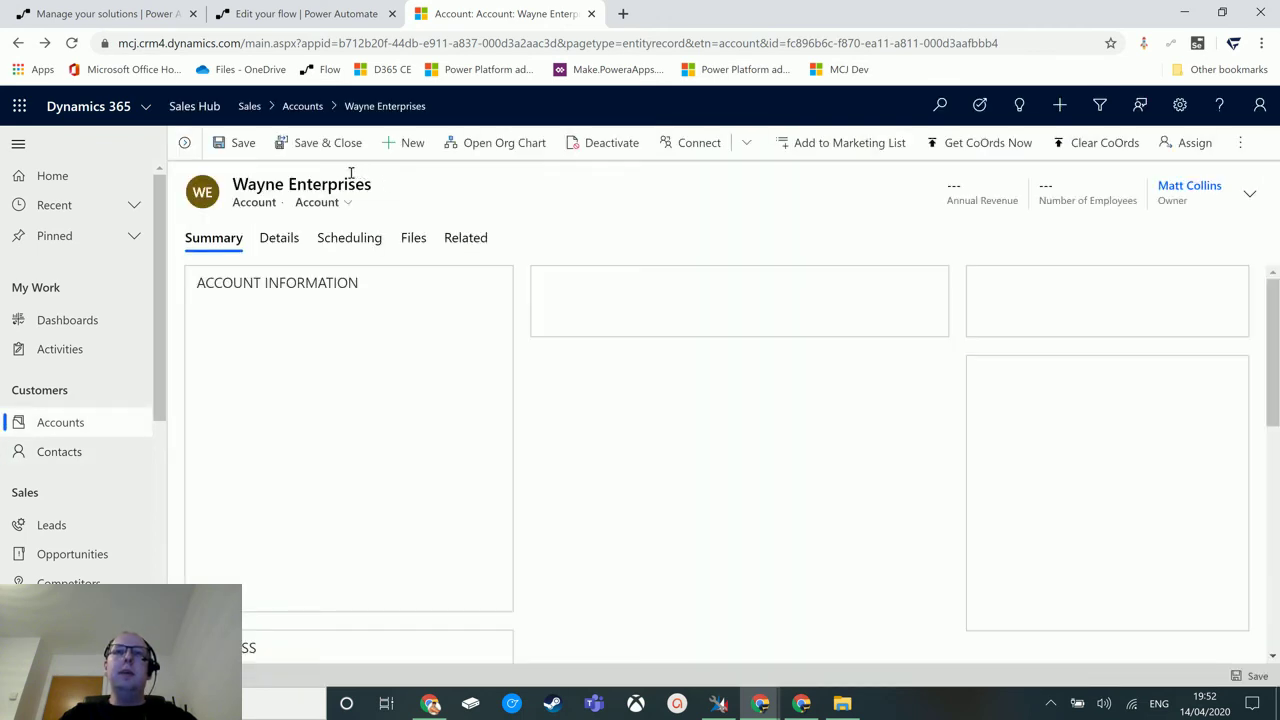
{"action": "left_click", "coordinate": [318, 15]}
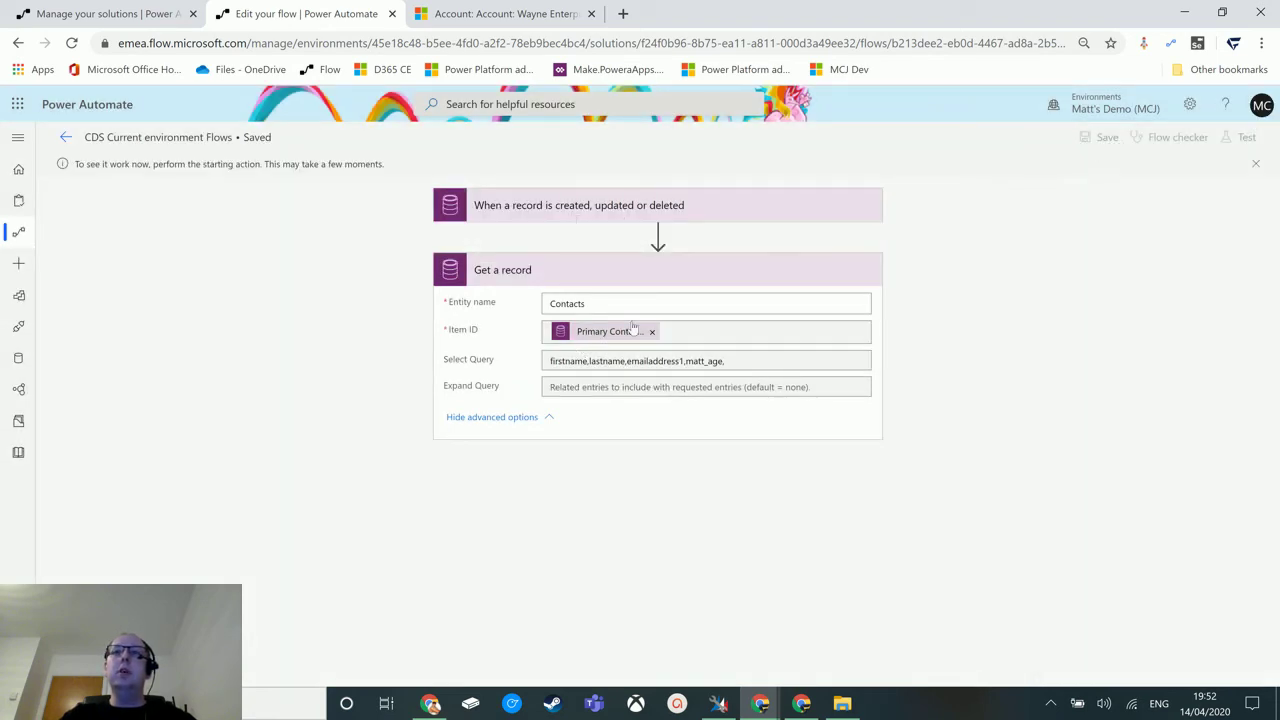
Change the Wayne Enterprises phone to 123456673 and save it, ignoring the duplicate warning
{"action": "left_click", "coordinate": [478, 14]}
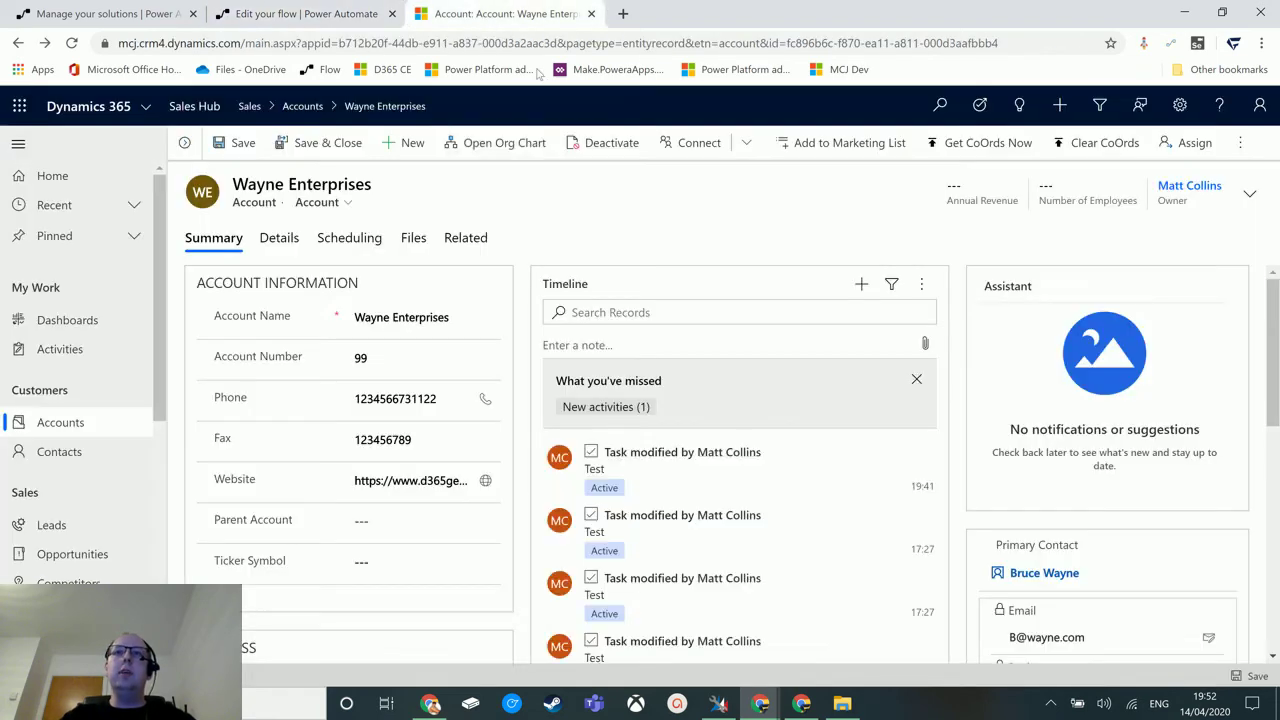
{"action": "left_click", "coordinate": [442, 400]}
{"action": "key", "text": "BackSpace"}
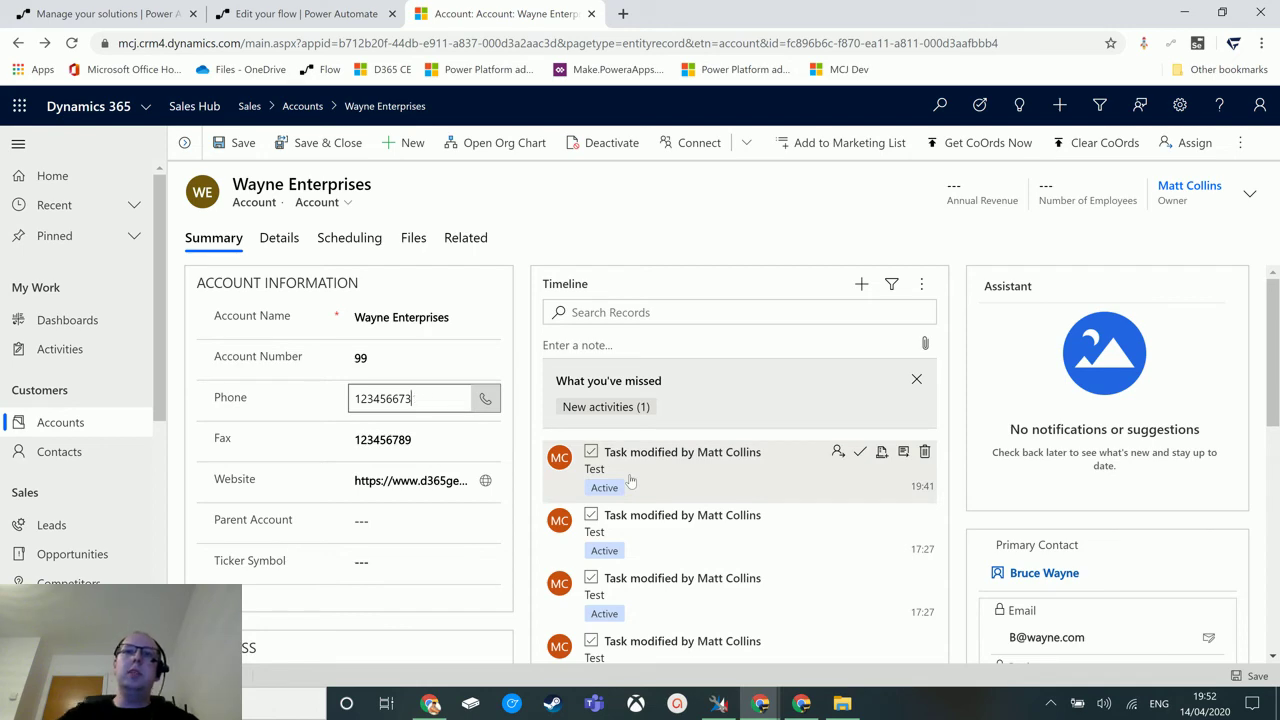
{"action": "left_click", "coordinate": [1256, 680]}
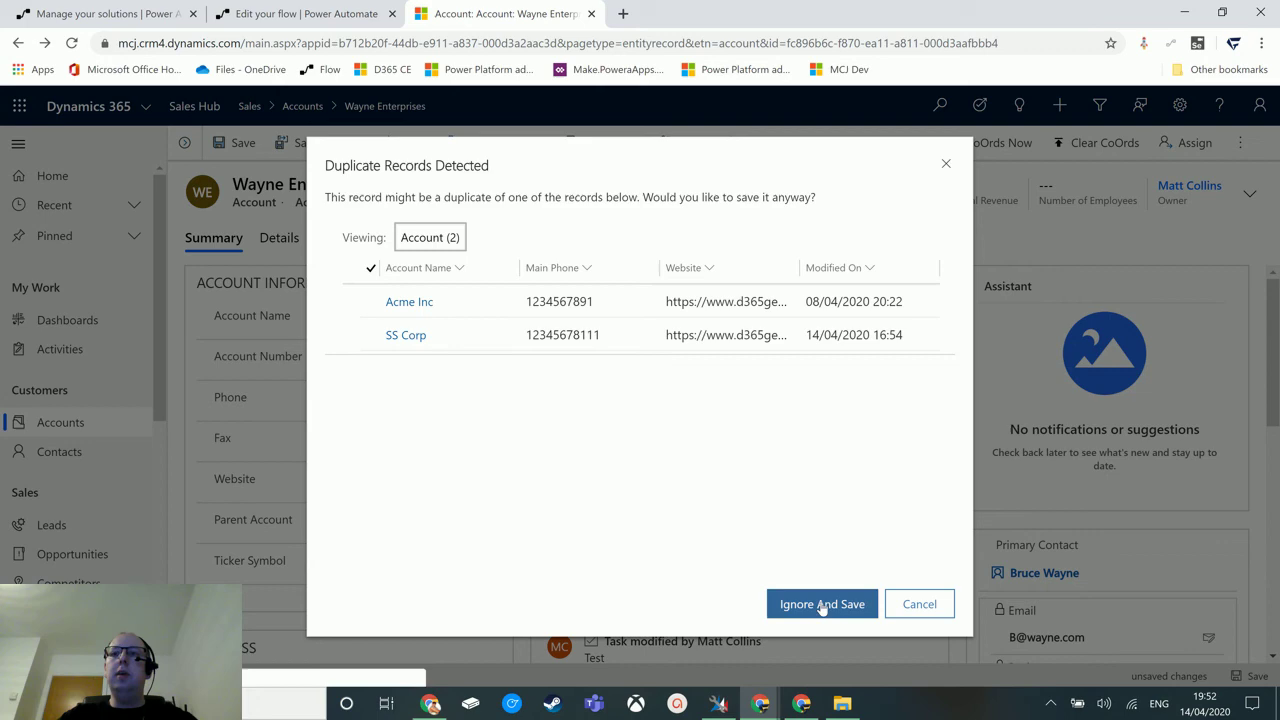
{"action": "left_click", "coordinate": [822, 604]}
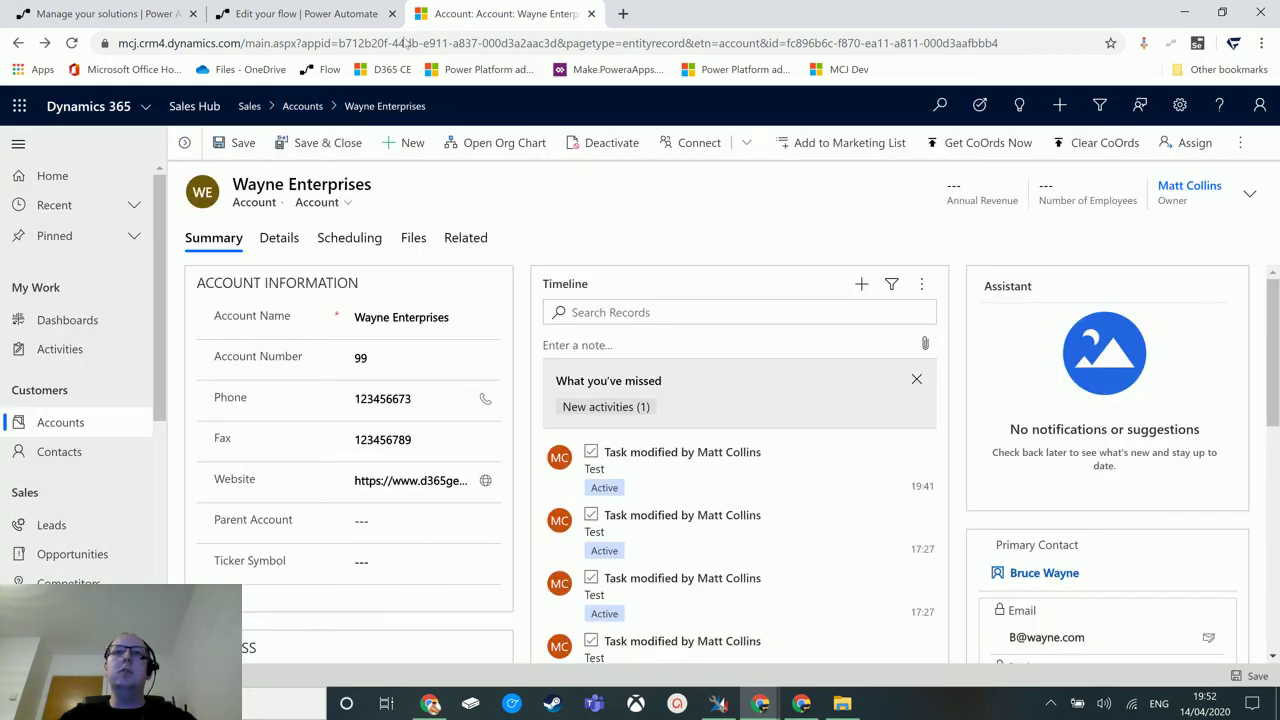
{"action": "left_click", "coordinate": [283, 16]}
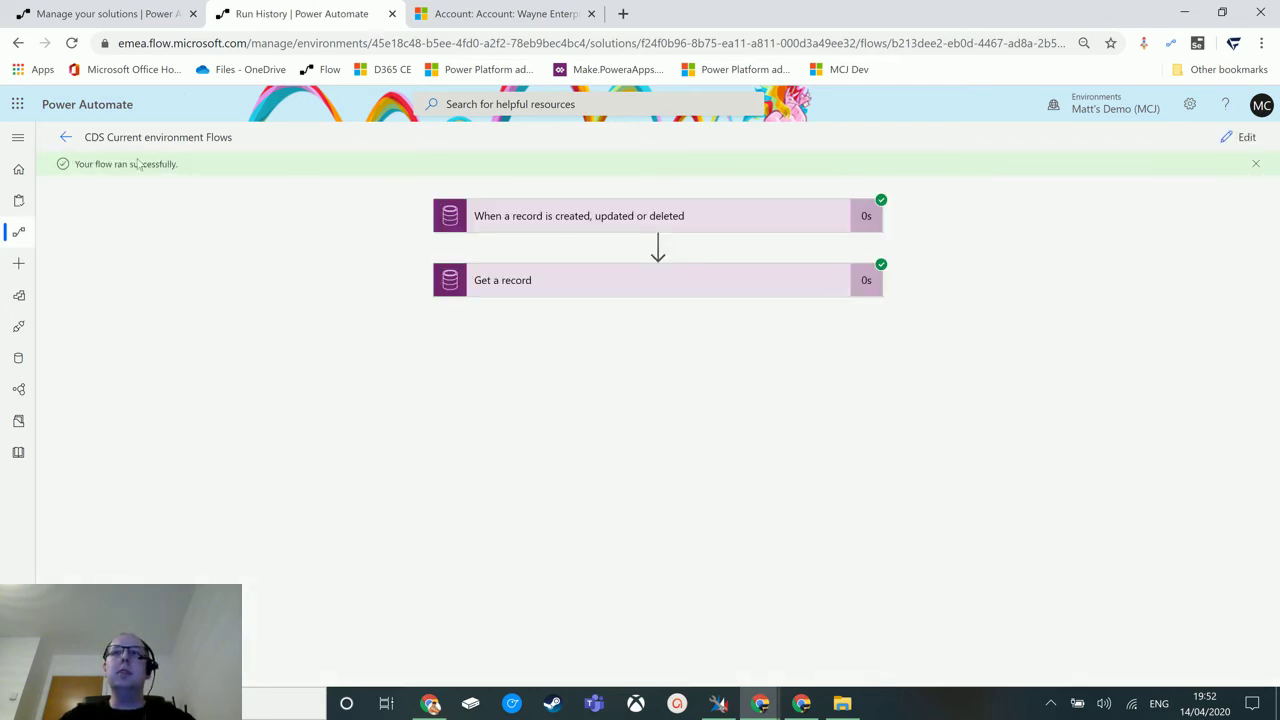
Expand the Get a record step's results in the successful run
{"action": "left_click", "coordinate": [703, 208]}
{"action": "left_click", "coordinate": [708, 224]}
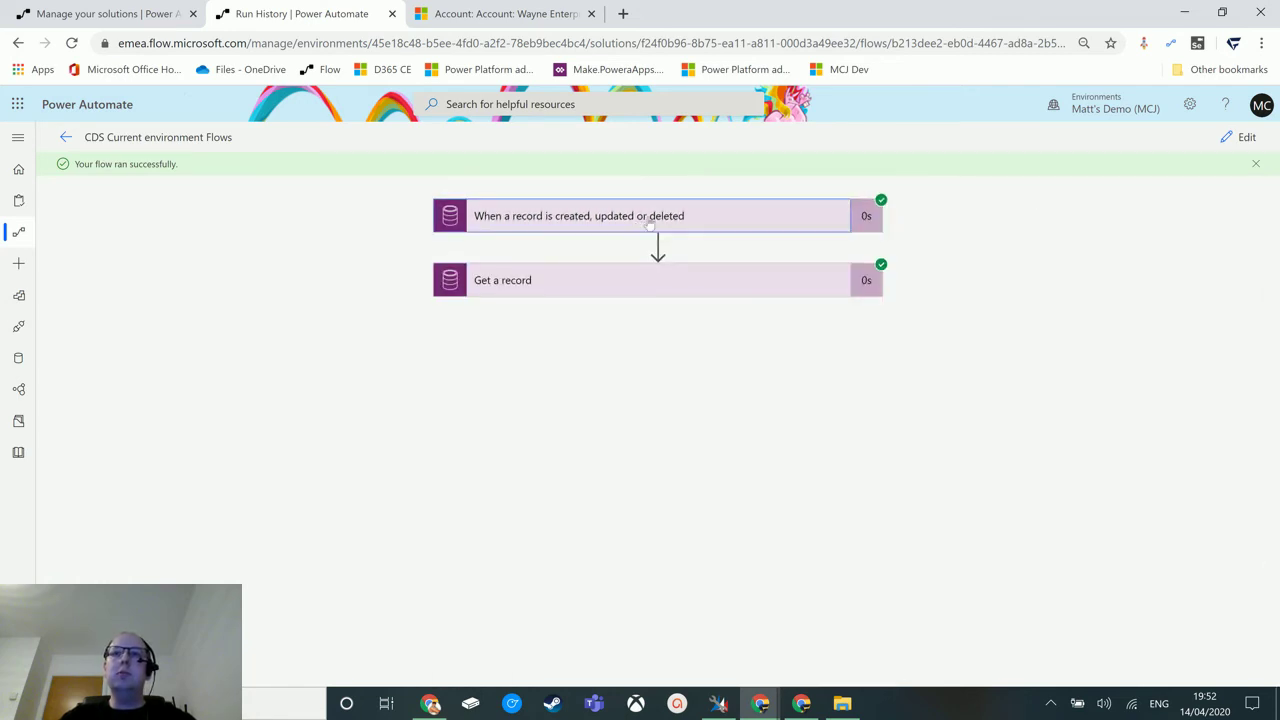
{"action": "left_click", "coordinate": [657, 285]}
{"action": "scroll", "coordinate": [968, 327], "scroll_direction": "down", "scroll_amount": 3}
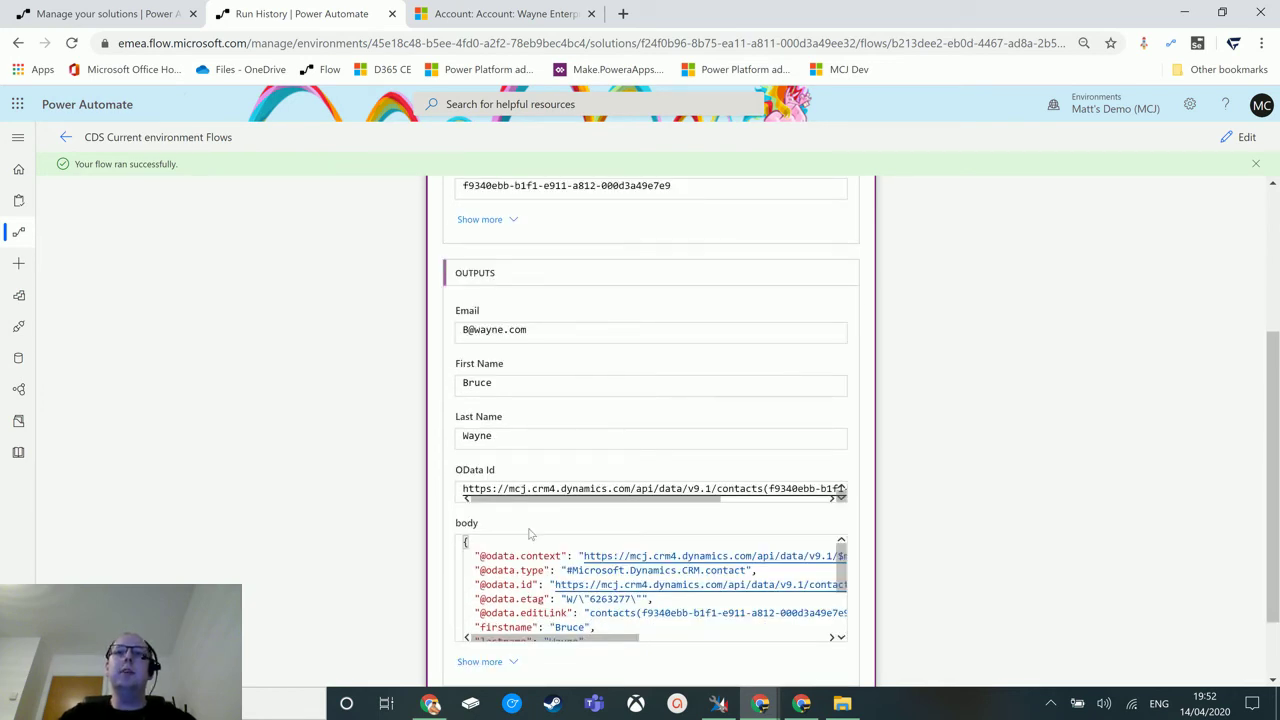
{"action": "scroll", "coordinate": [532, 535], "scroll_direction": "down", "scroll_amount": 1}
{"action": "scroll", "coordinate": [502, 555], "scroll_direction": "up", "scroll_amount": 1}
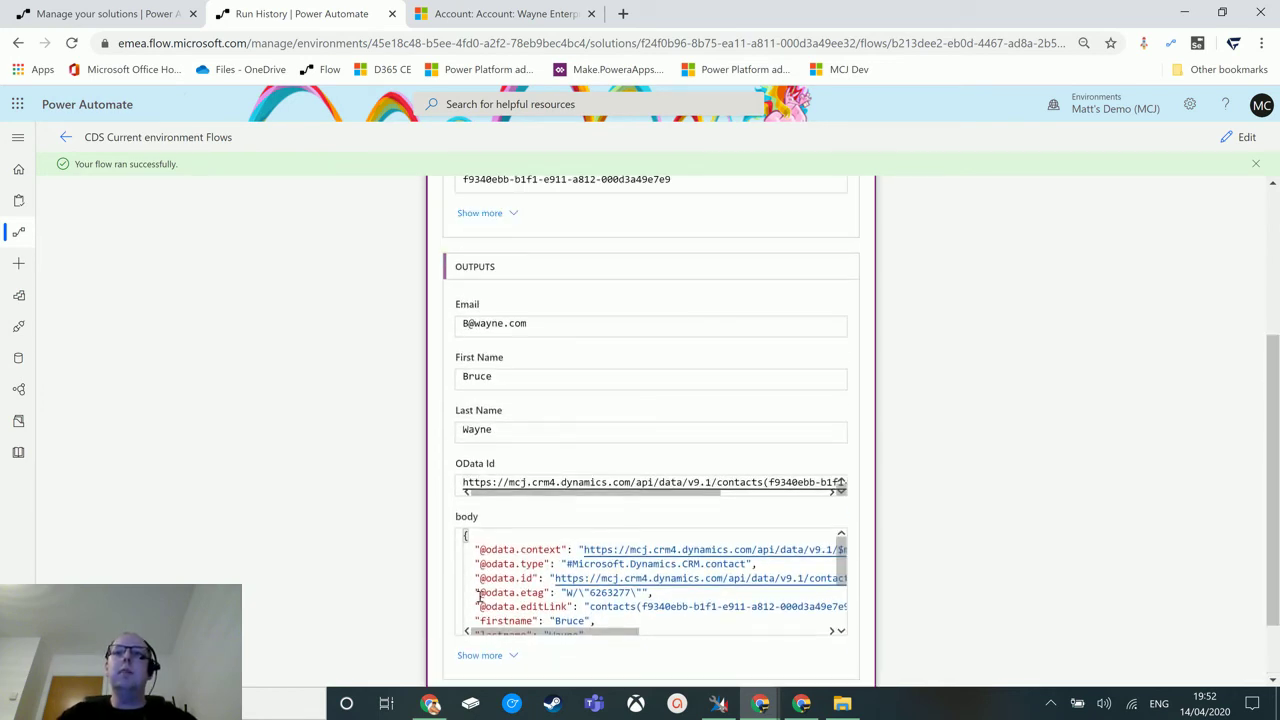
Show all outputs and check the body holds only first name, last name, email and Age 31
{"action": "left_click", "coordinate": [480, 655]}
{"action": "scroll", "coordinate": [737, 286], "scroll_direction": "down", "scroll_amount": 2}
{"action": "scroll", "coordinate": [473, 306], "scroll_direction": "up", "scroll_amount": 1}
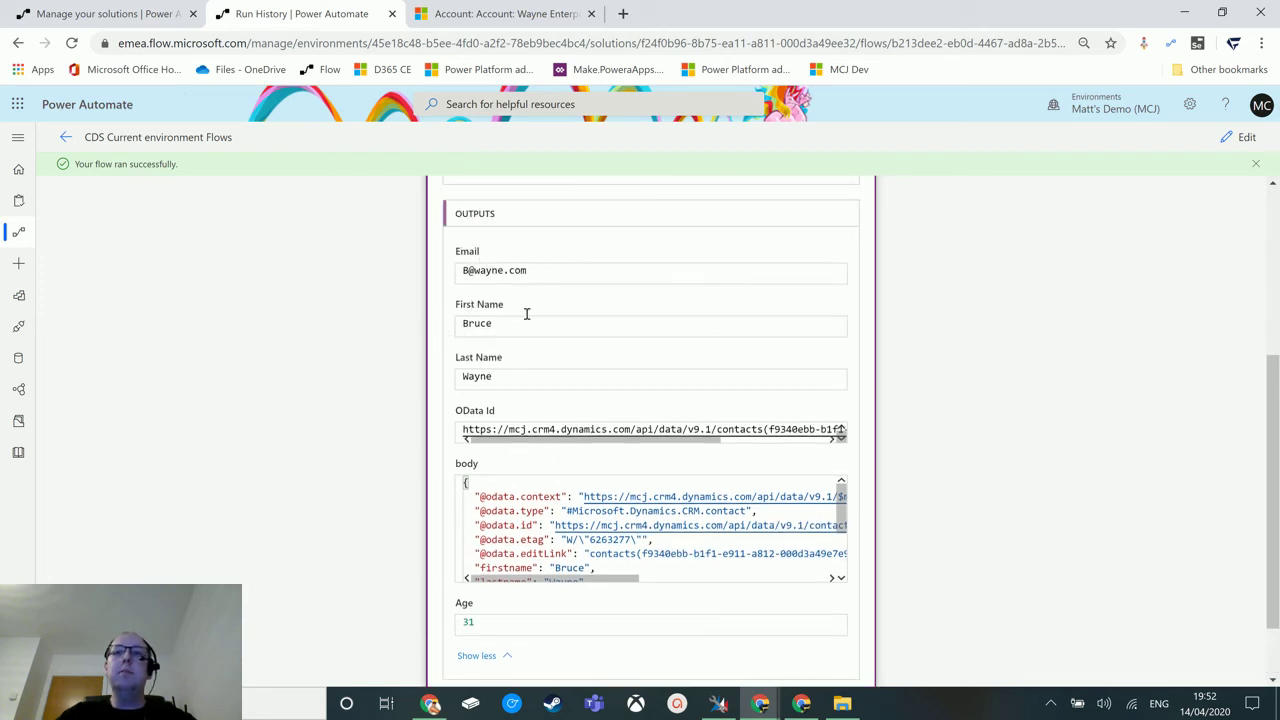
{"action": "scroll", "coordinate": [657, 366], "scroll_direction": "down", "scroll_amount": 1}
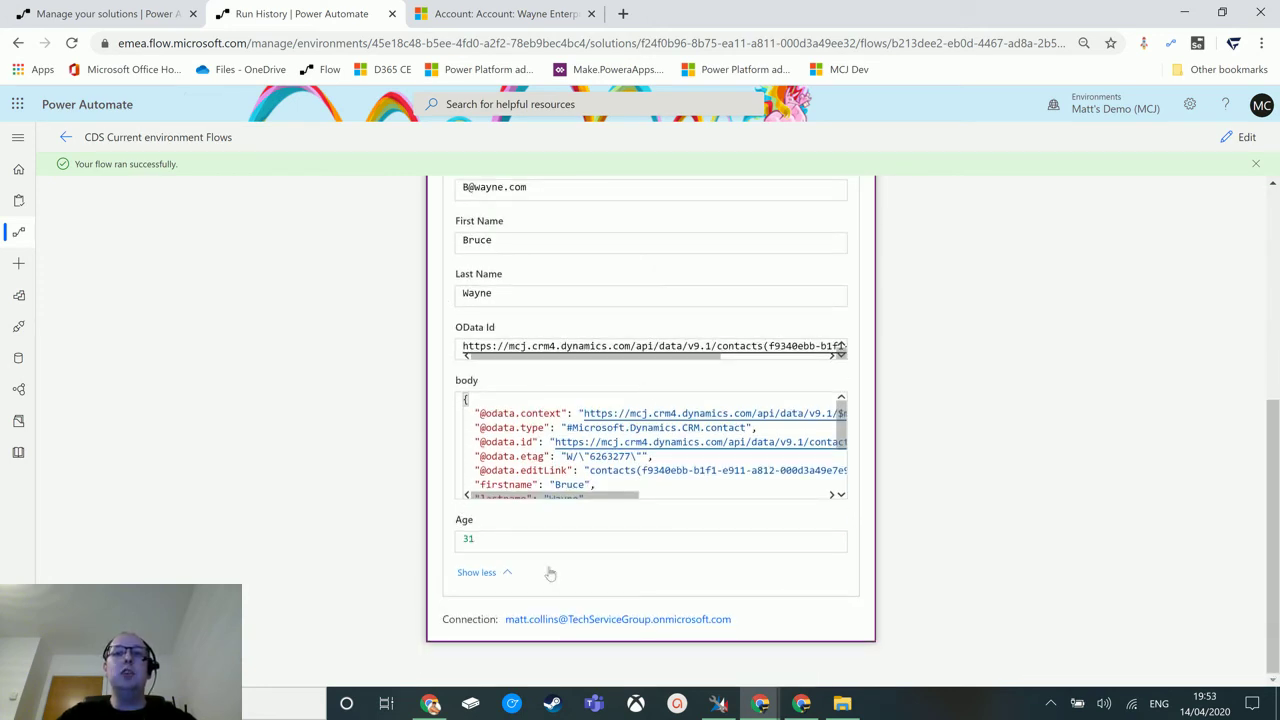
{"action": "scroll", "coordinate": [966, 446], "scroll_direction": "up", "scroll_amount": 1}
{"action": "scroll", "coordinate": [900, 400], "scroll_direction": "down", "scroll_amount": 1}
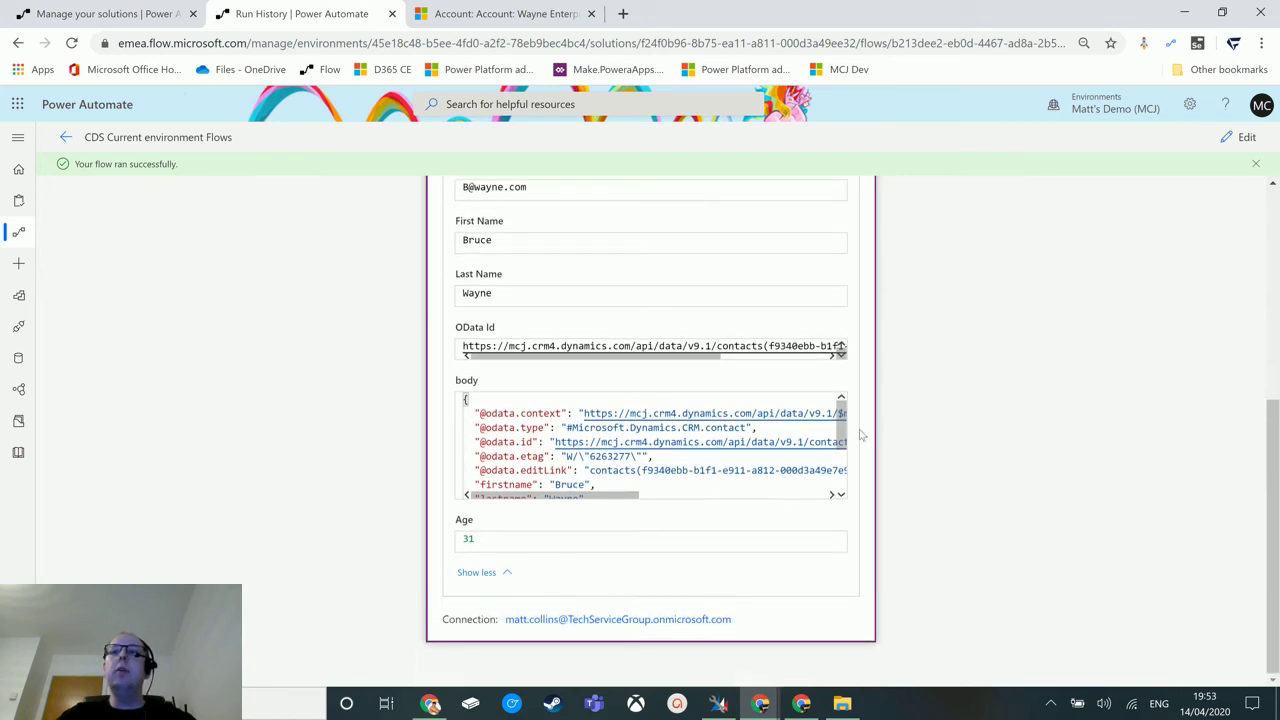
{"action": "left_click_drag", "start_coordinate": [841, 412], "coordinate": [841, 422]}
{"action": "scroll", "coordinate": [841, 422], "scroll_direction": "down", "scroll_amount": 1}
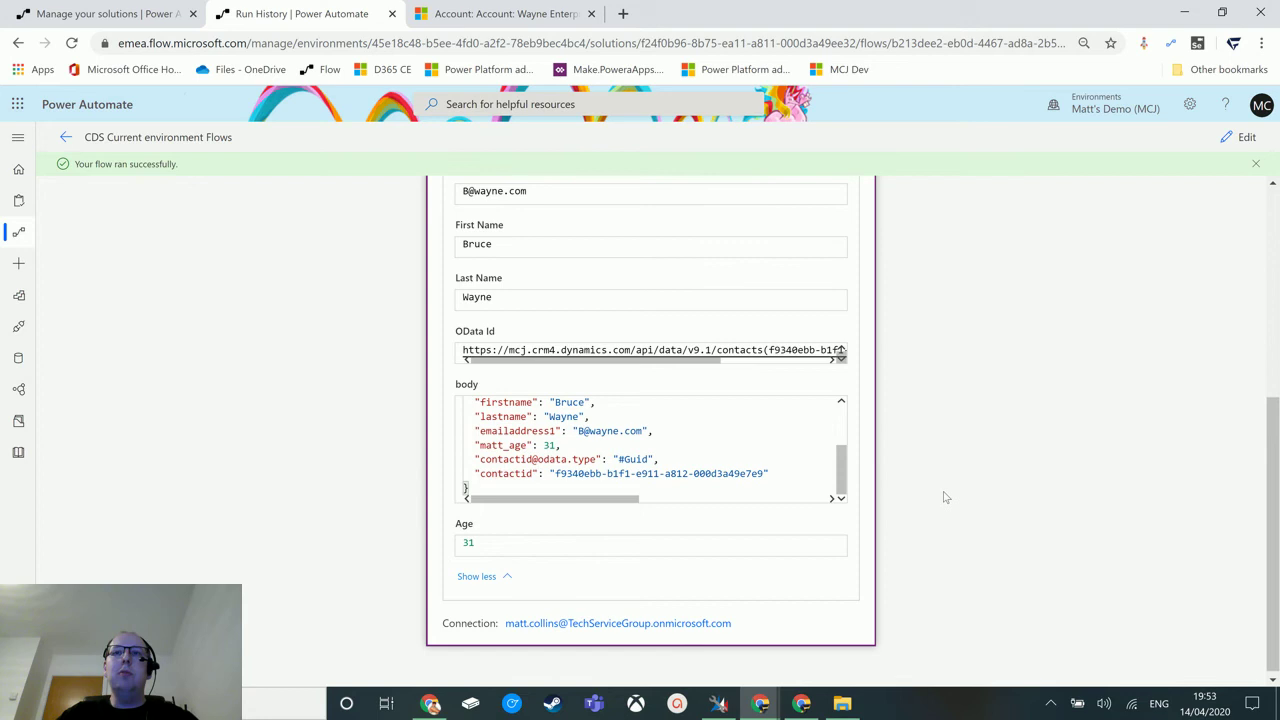
{"action": "scroll", "coordinate": [943, 497], "scroll_direction": "up", "scroll_amount": 2}
{"action": "scroll", "coordinate": [551, 326], "scroll_direction": "down", "scroll_amount": 2}
{"action": "scroll", "coordinate": [650, 394], "scroll_direction": "up", "scroll_amount": 4}
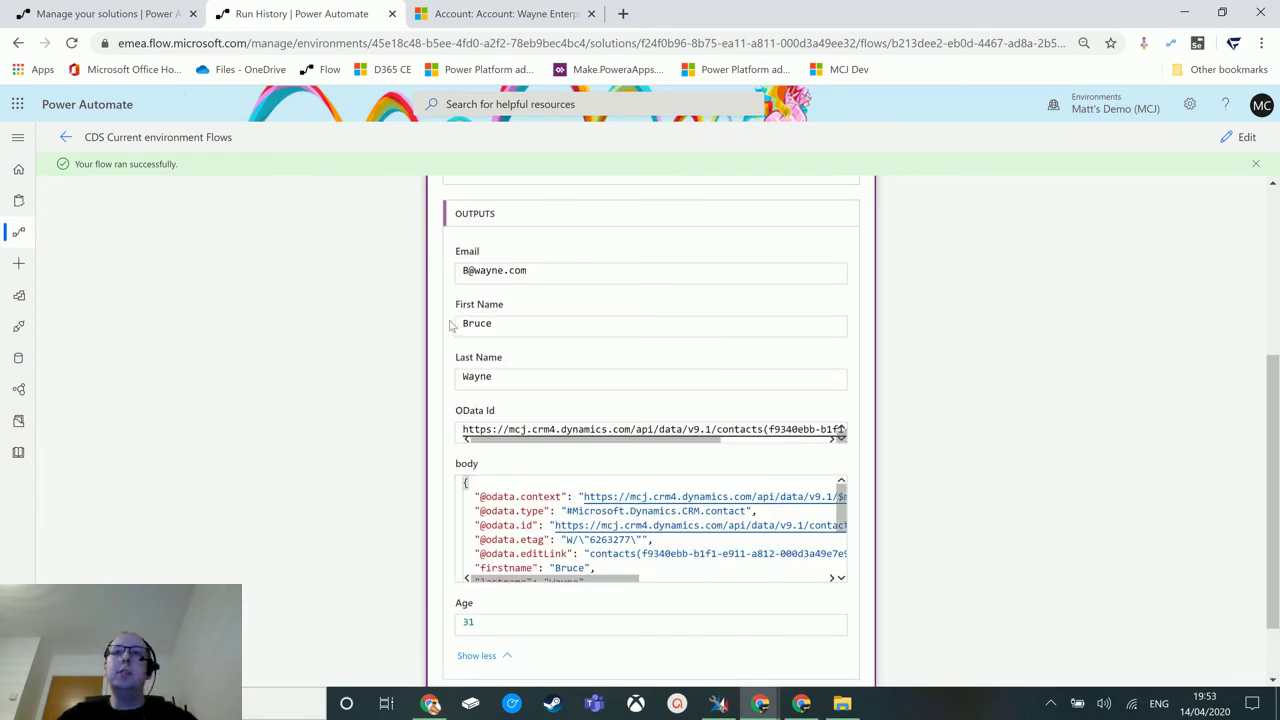
{"action": "scroll", "coordinate": [515, 530], "scroll_direction": "down", "scroll_amount": 3}
{"action": "scroll", "coordinate": [1145, 378], "scroll_direction": "down", "scroll_amount": 2}
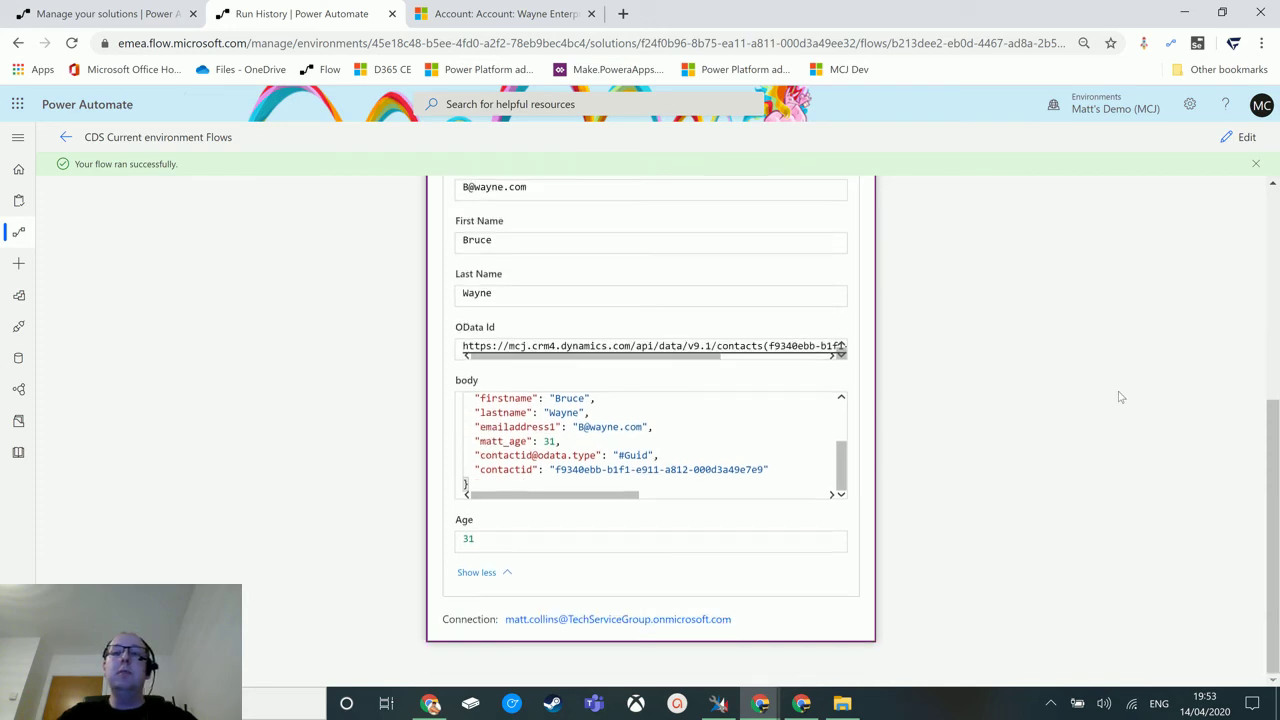
{"action": "scroll", "coordinate": [1006, 461], "scroll_direction": "up", "scroll_amount": 4}
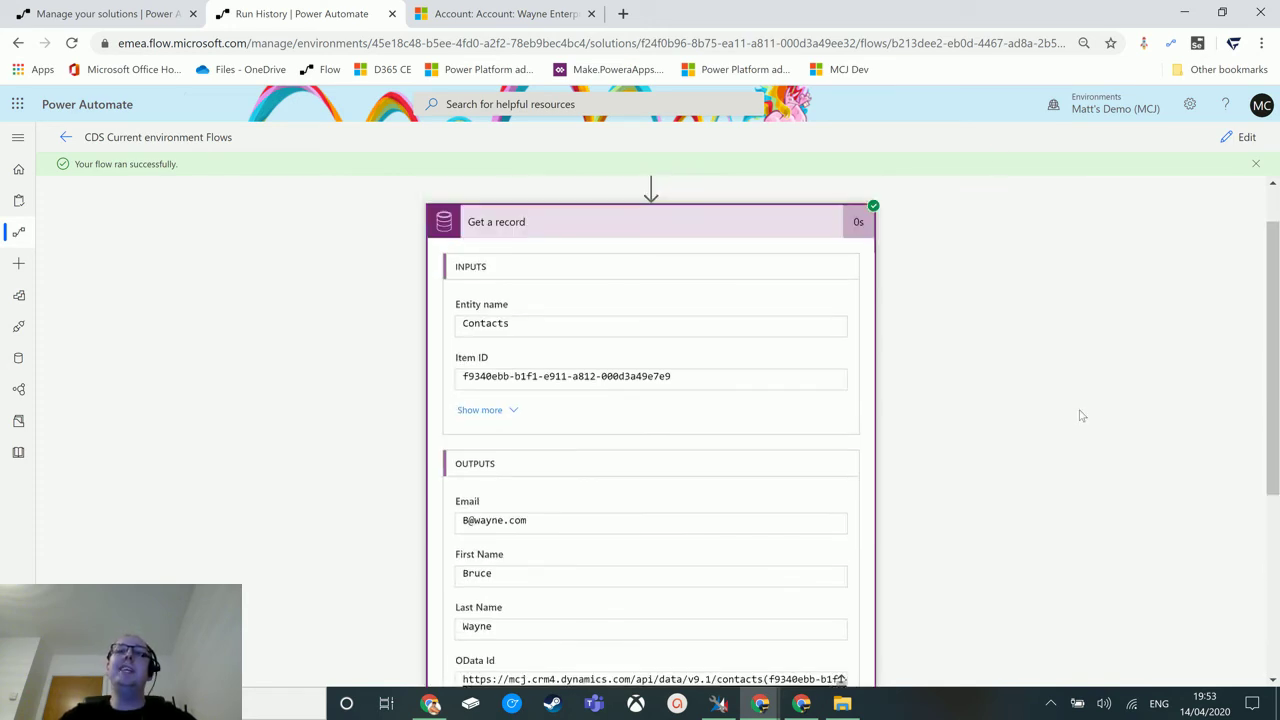